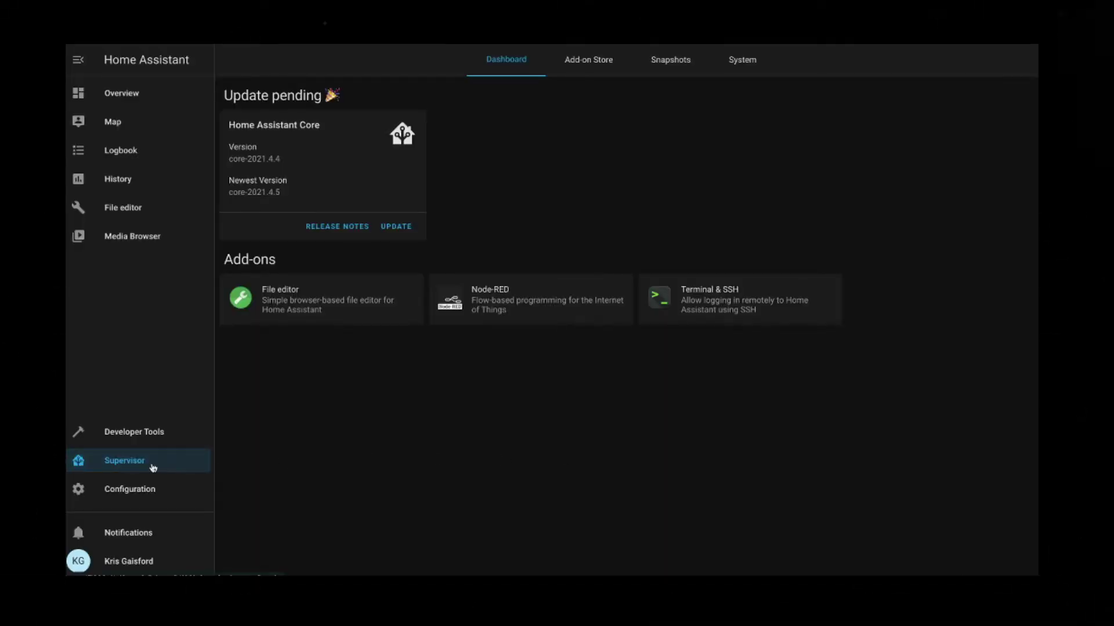
# - Start the Home Assistant Core update to 2021.4.5, confirming it with a snapshot
pyautogui.click(139, 464)
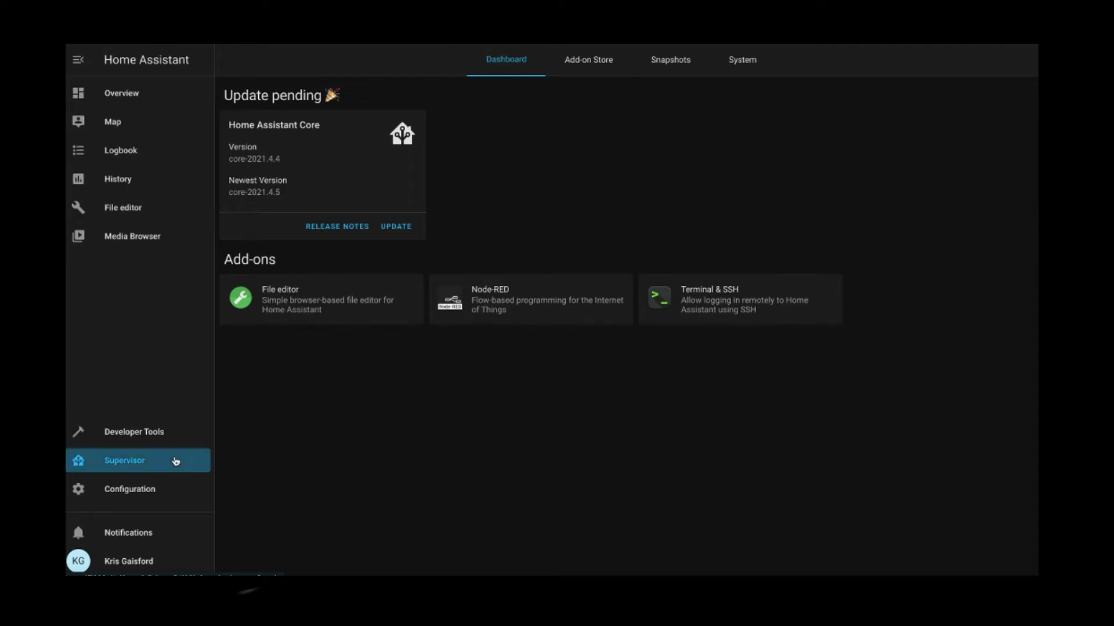
pyautogui.click(386, 227)
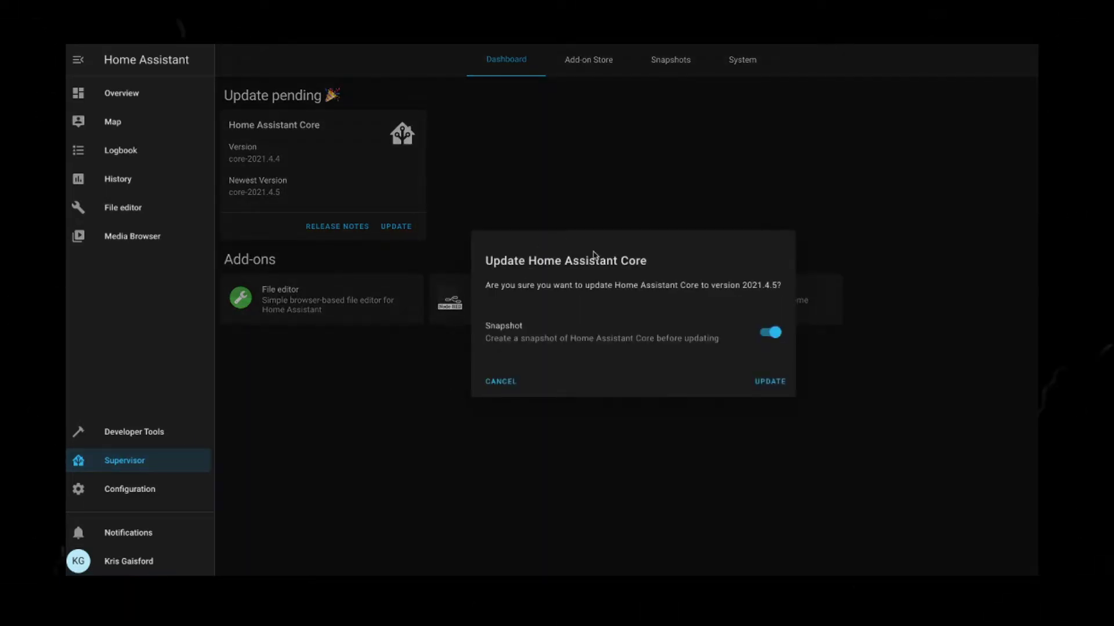
pyautogui.click(779, 387)
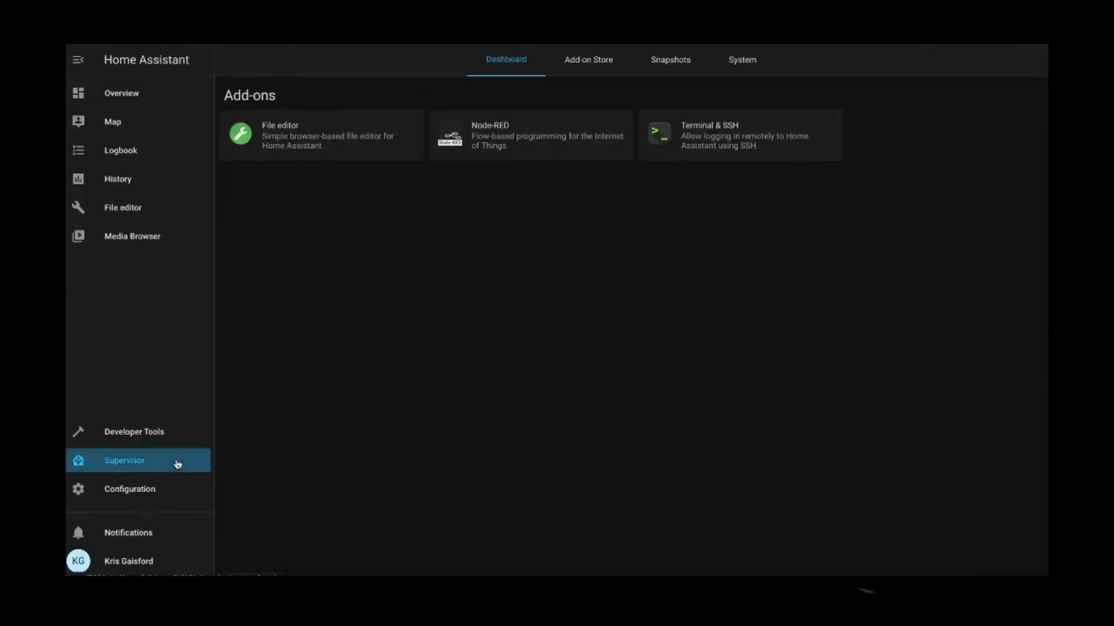
# - Create a full snapshot named 'Pre Zwave' and download it
pyautogui.click(659, 72)
pyautogui.click(313, 164)
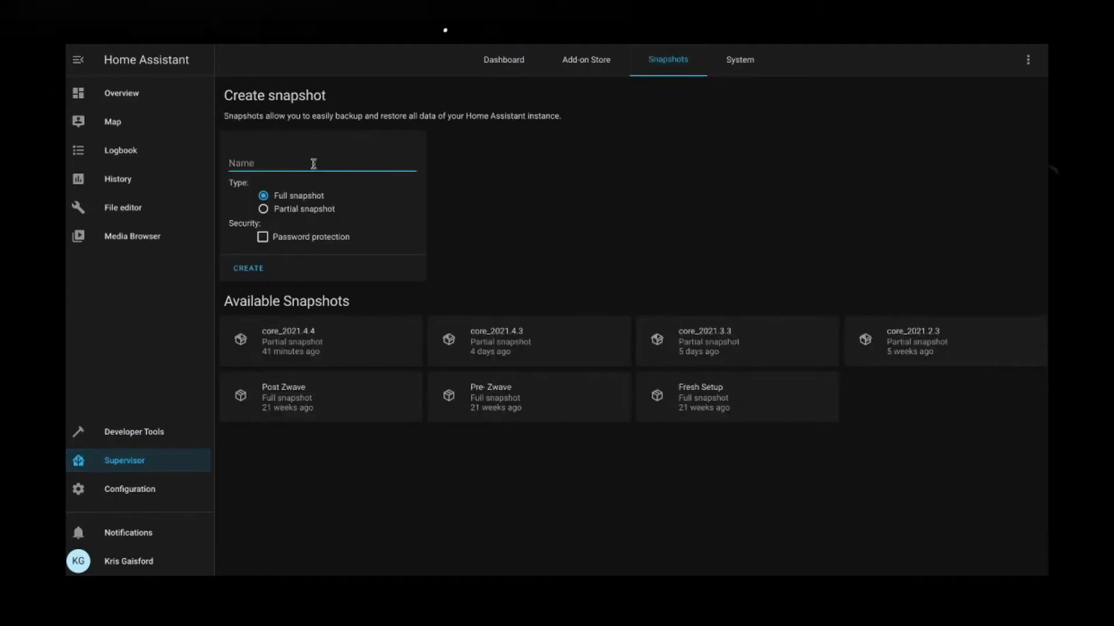
pyautogui.write('Pre Zwave')
pyautogui.click(260, 269)
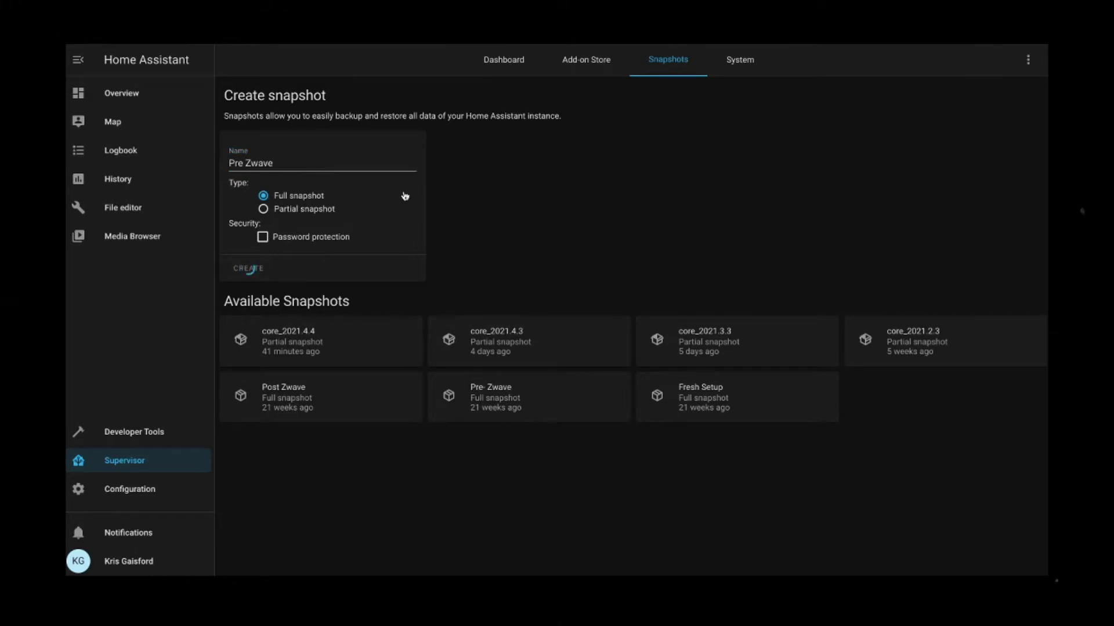
pyautogui.click(316, 354)
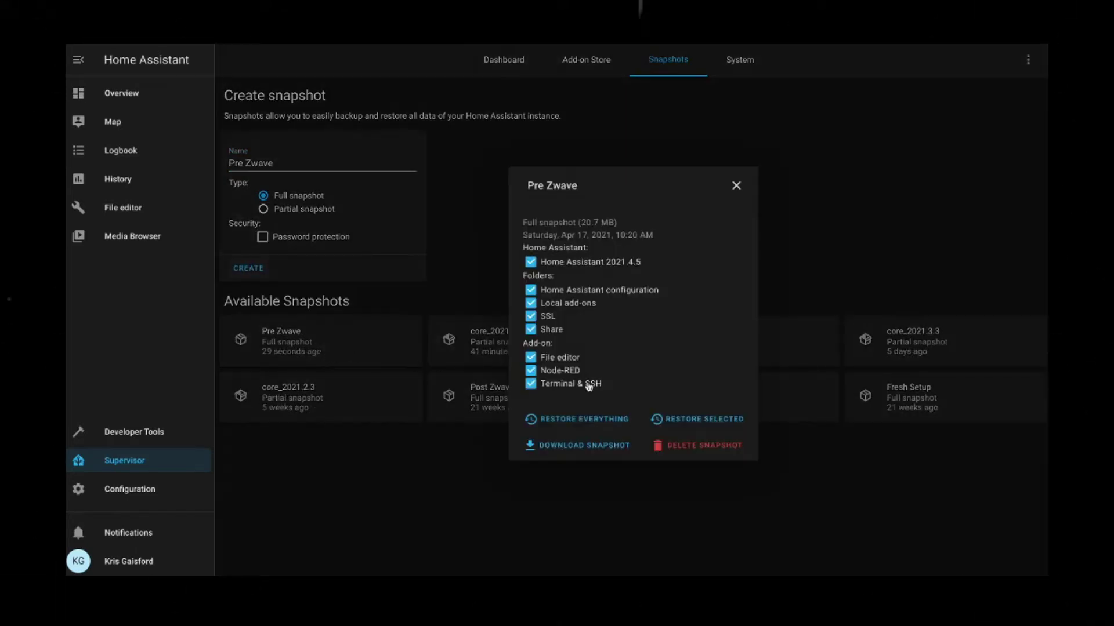
pyautogui.click(566, 451)
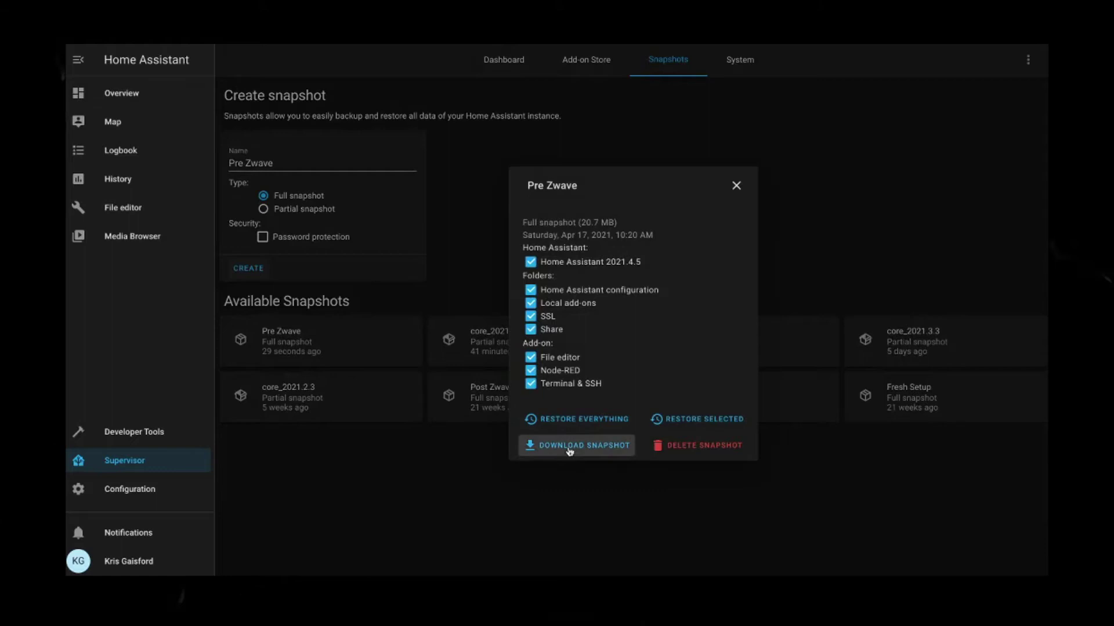
pyautogui.click(768, 365)
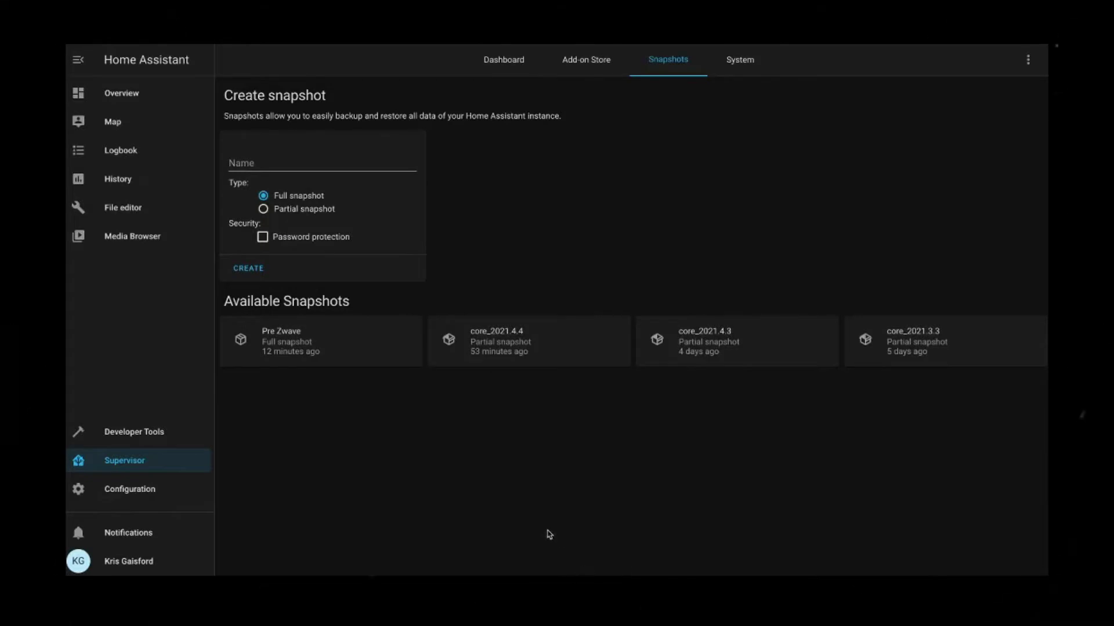
# - Open configuration.yaml in the File editor and inspect the zwave lines
pyautogui.click(119, 208)
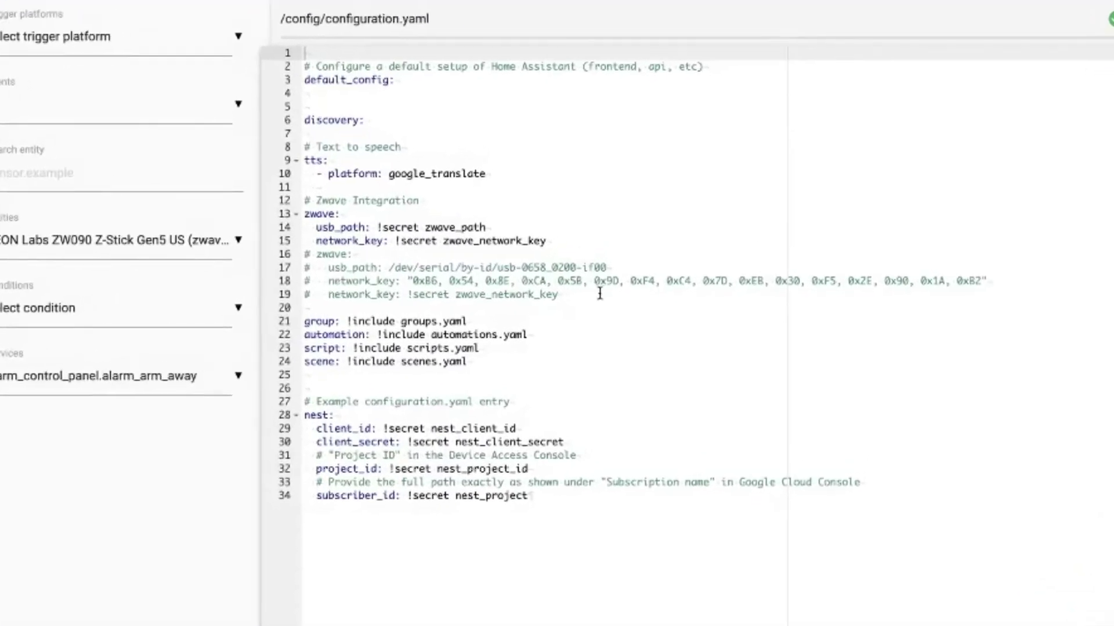
pyautogui.moveTo(700, 295); pyautogui.dragTo(503, 293)
pyautogui.moveTo(336, 285); pyautogui.dragTo(196, 263)
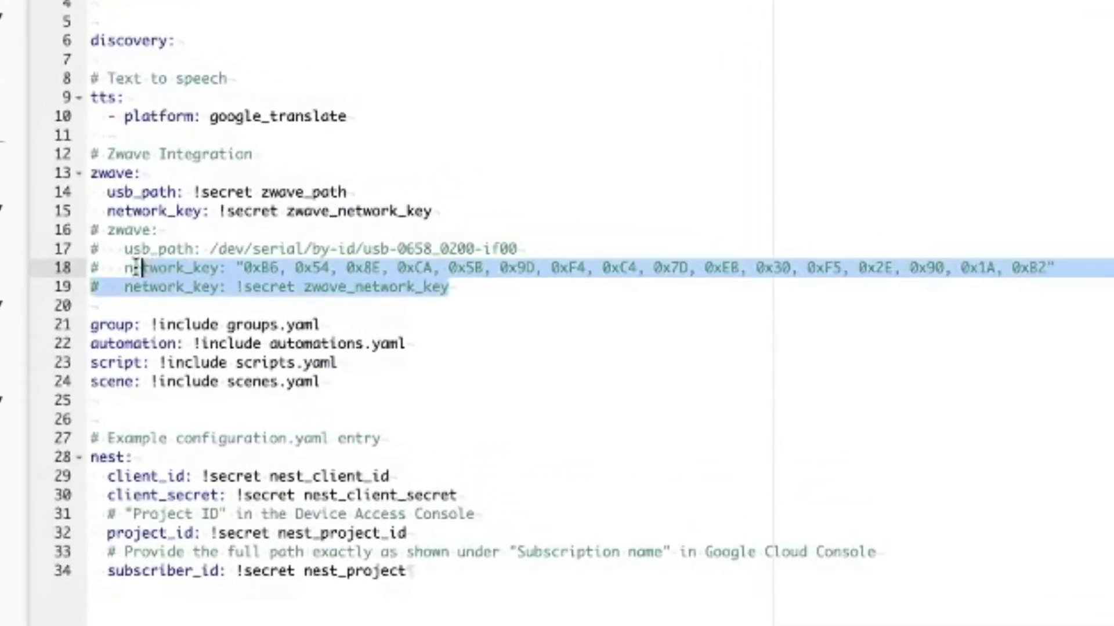
pyautogui.click(451, 214)
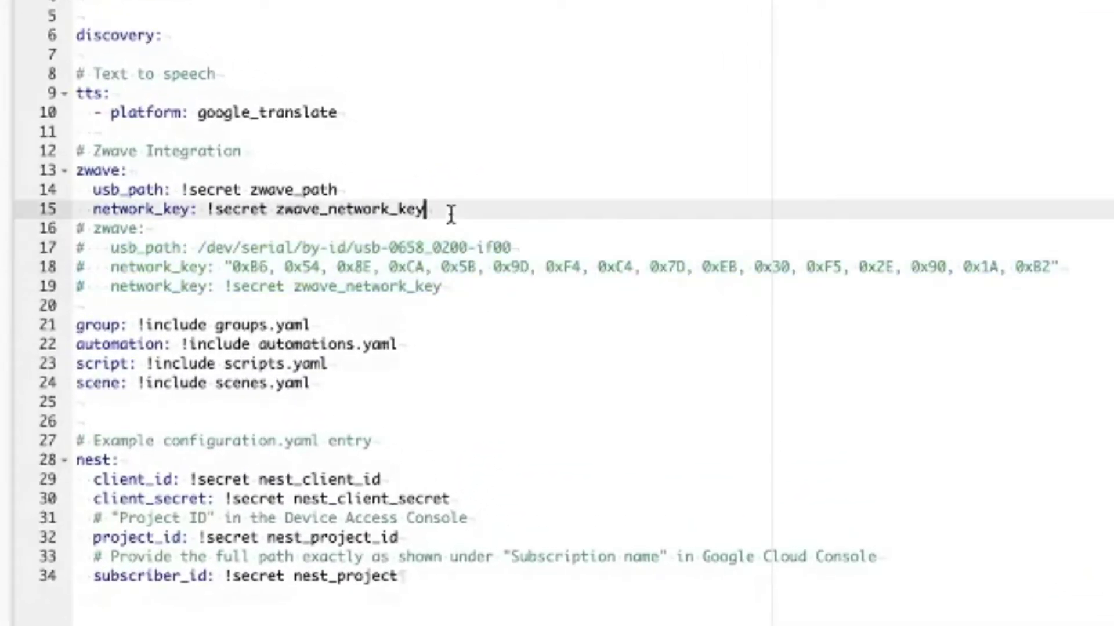
pyautogui.doubleClick(215, 209)
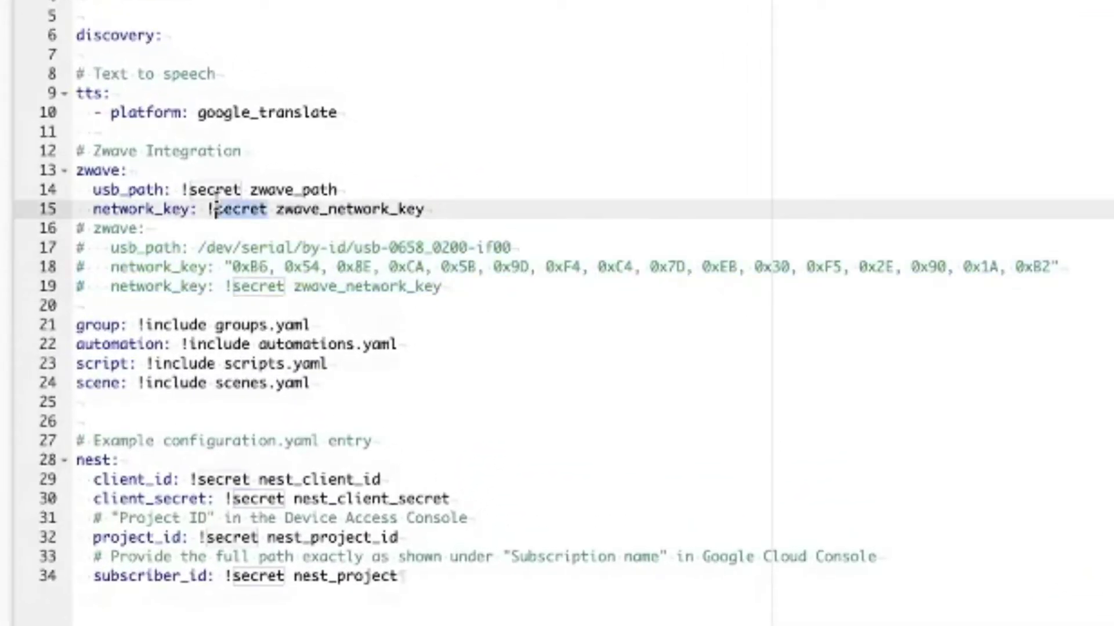
pyautogui.click(244, 252)
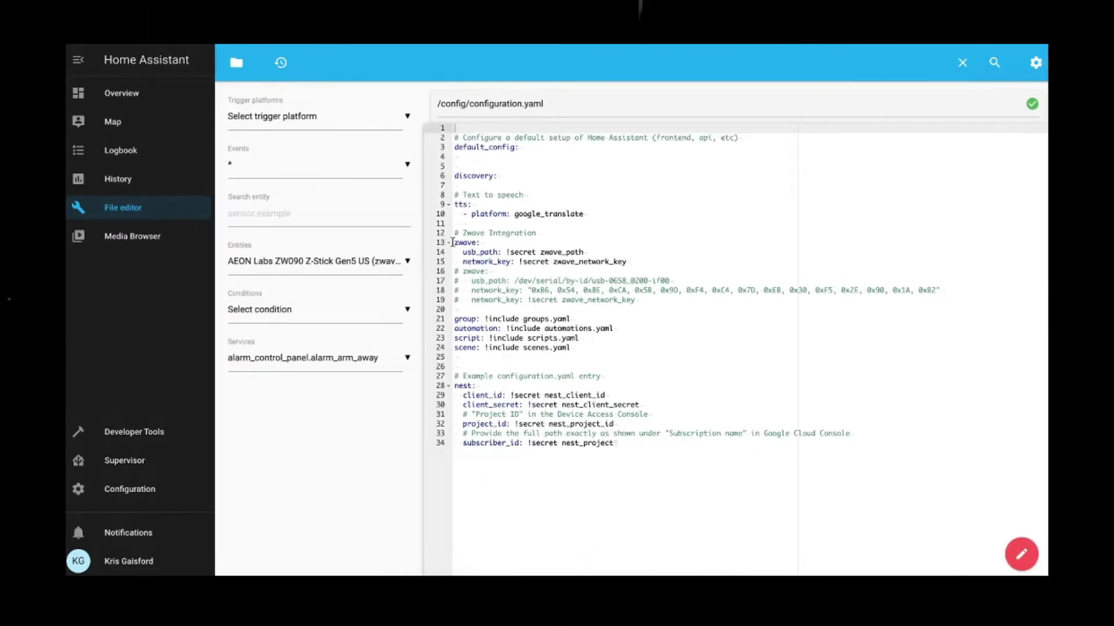
# - Delete the zwave block from configuration.yaml and save the file
pyautogui.moveTo(454, 242); pyautogui.dragTo(631, 307)
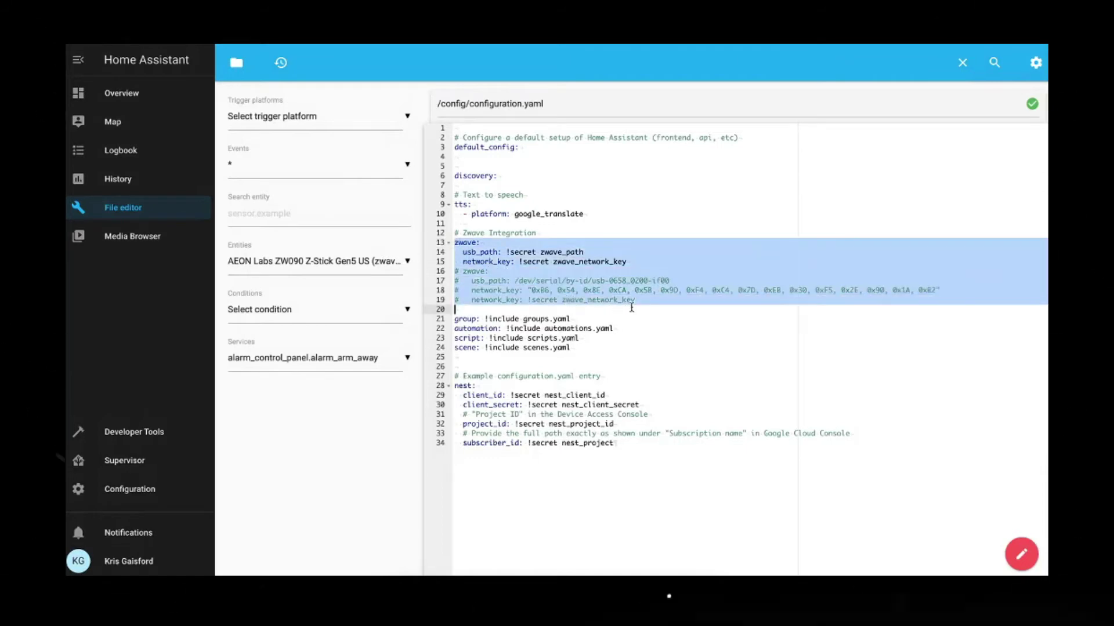
pyautogui.rightClick(592, 272)
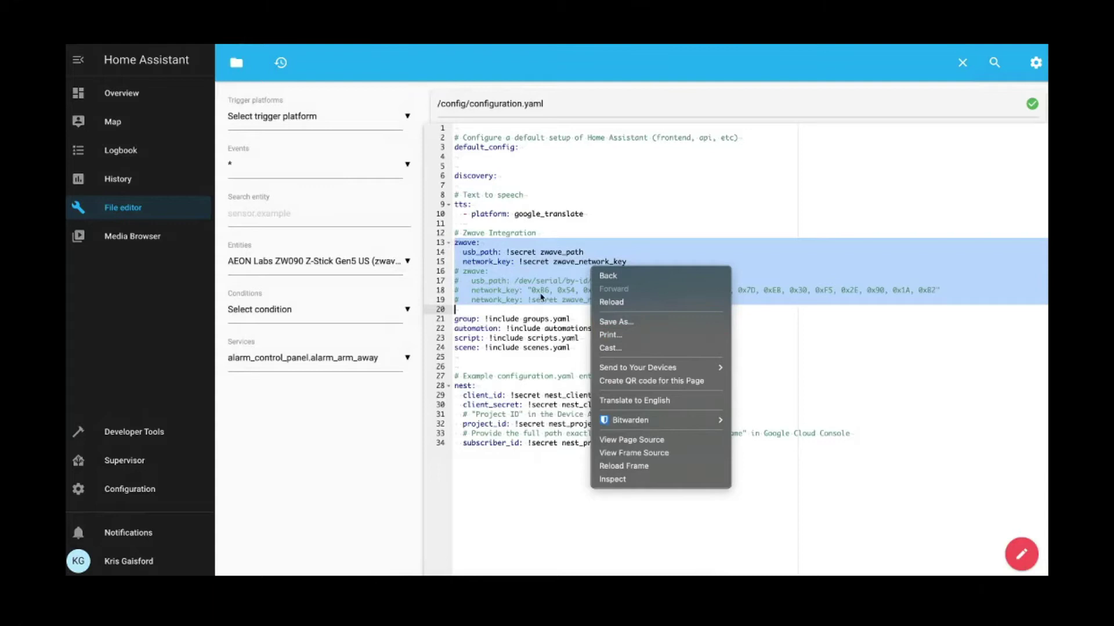
pyautogui.click(539, 293)
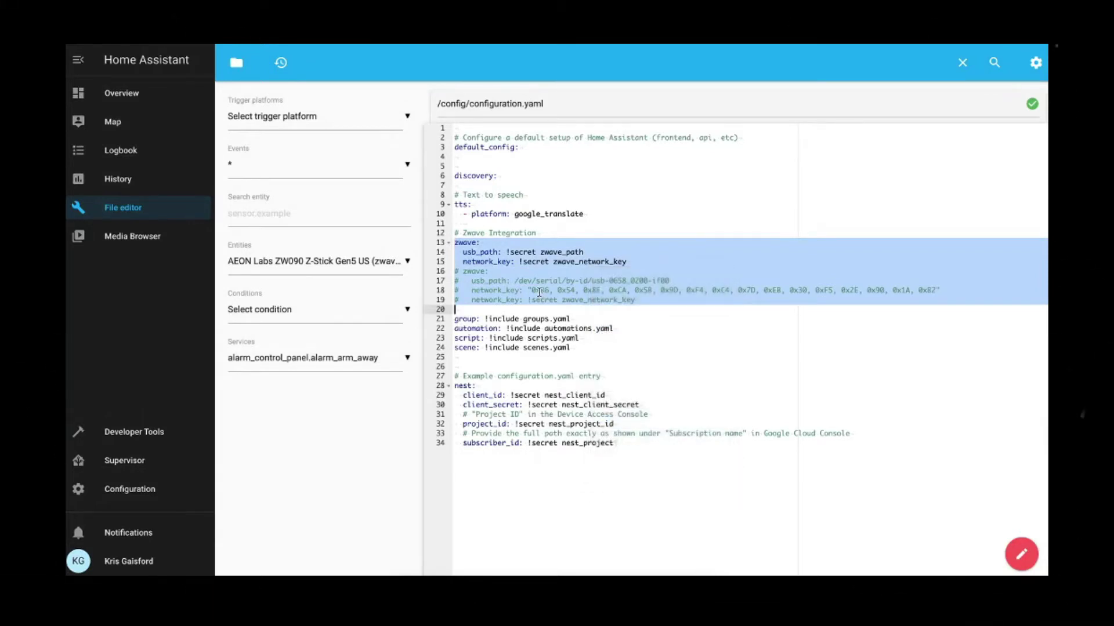
pyautogui.press('Delete')
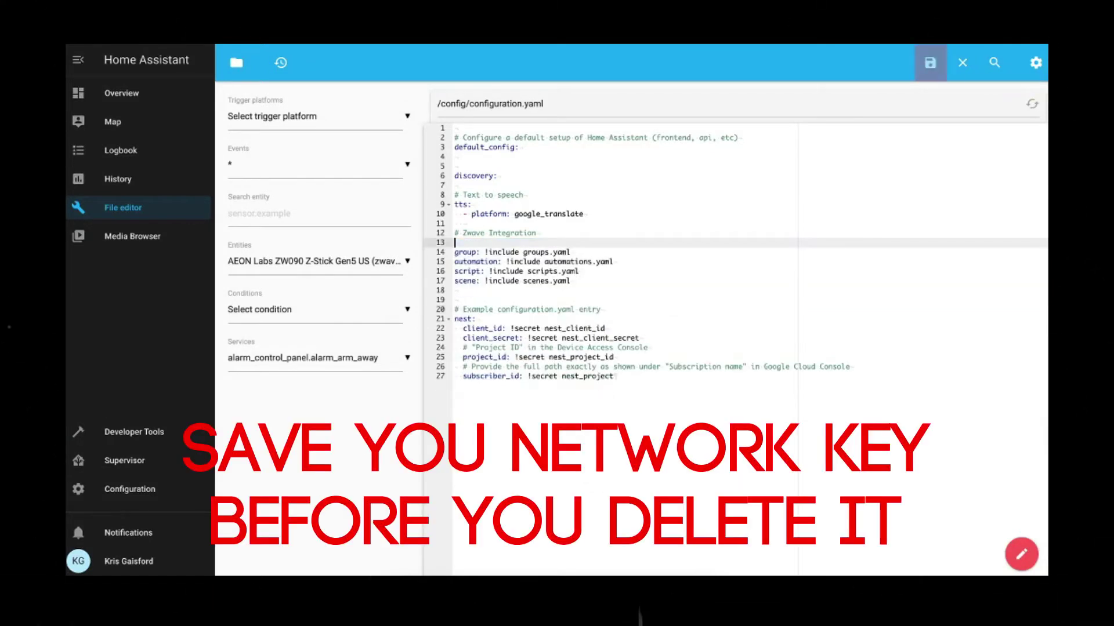
pyautogui.click(929, 63)
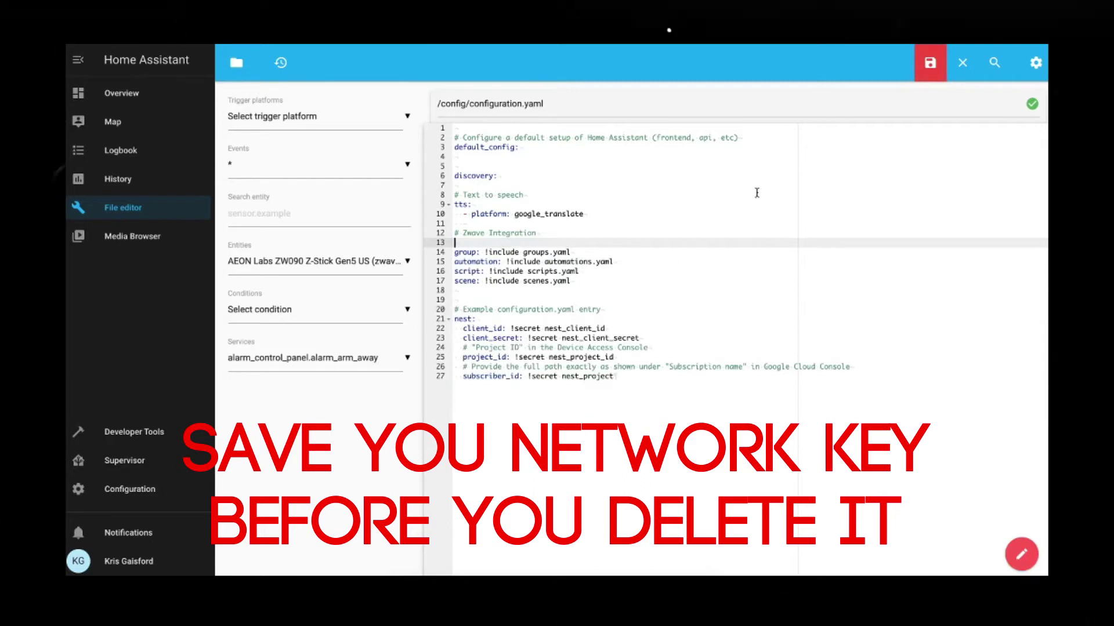
pyautogui.click(930, 64)
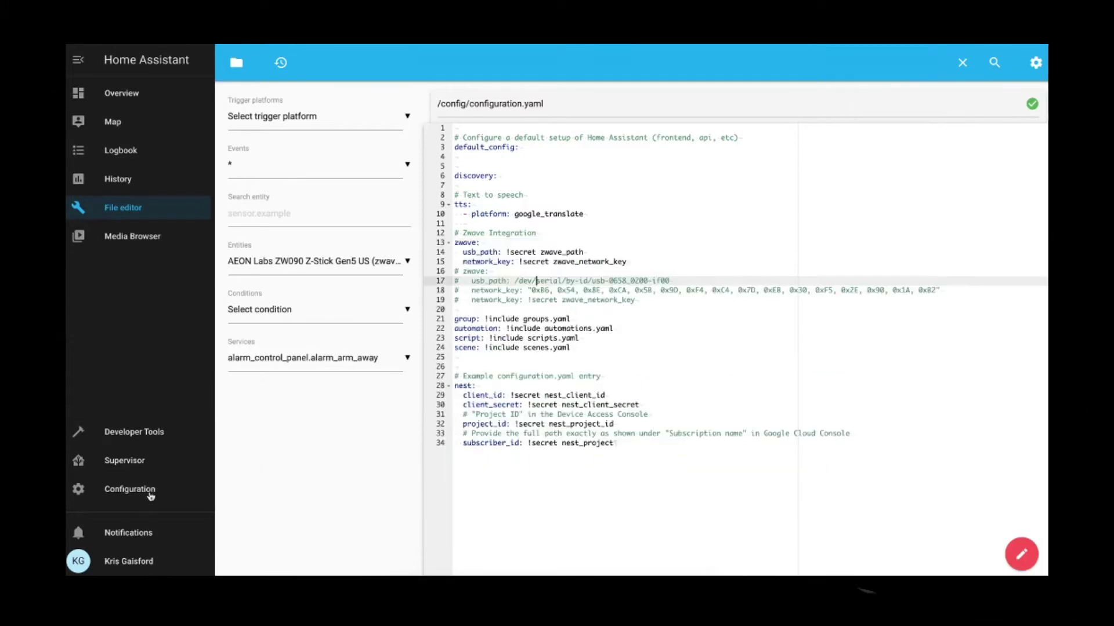
# - Delete the Z-Wave (deprecated) integration from the Integrations page
pyautogui.click(149, 490)
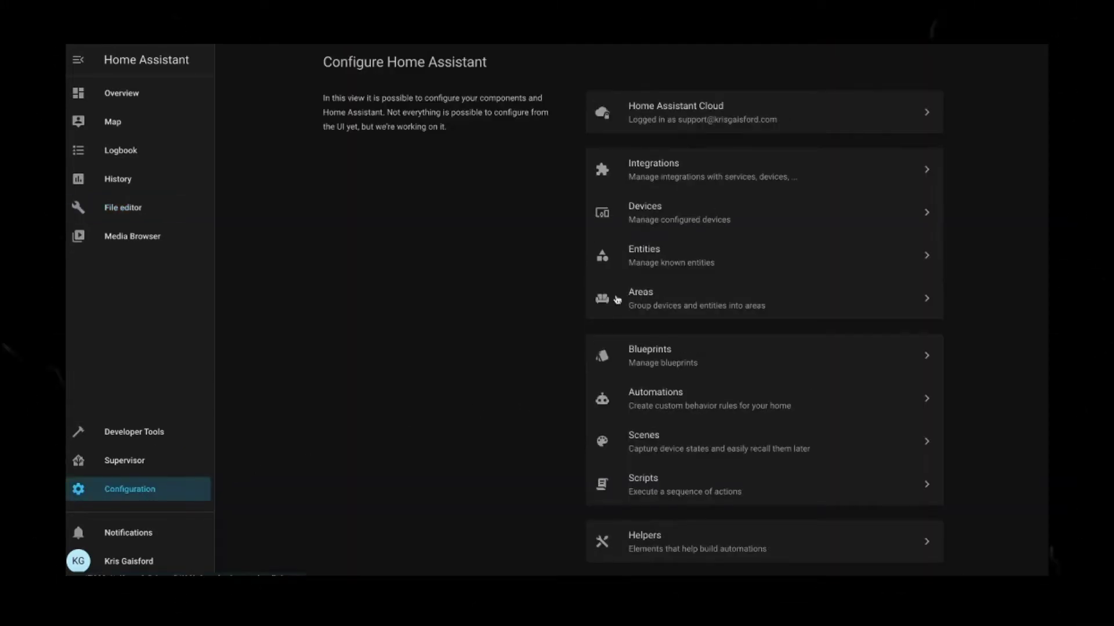
pyautogui.click(683, 180)
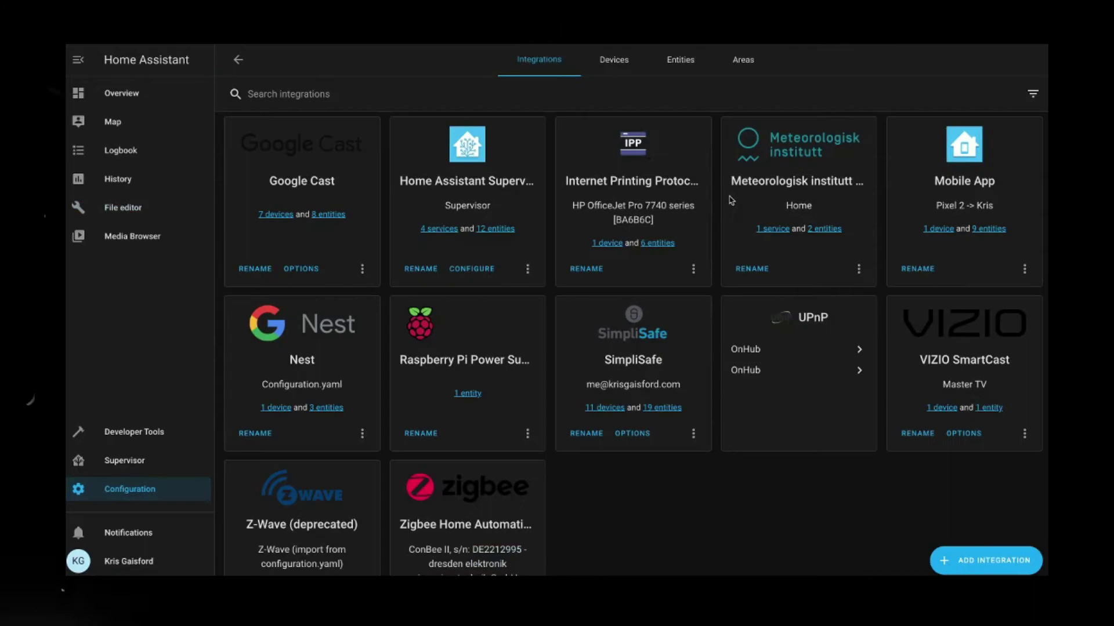
pyautogui.scroll(-2, 574, 508)
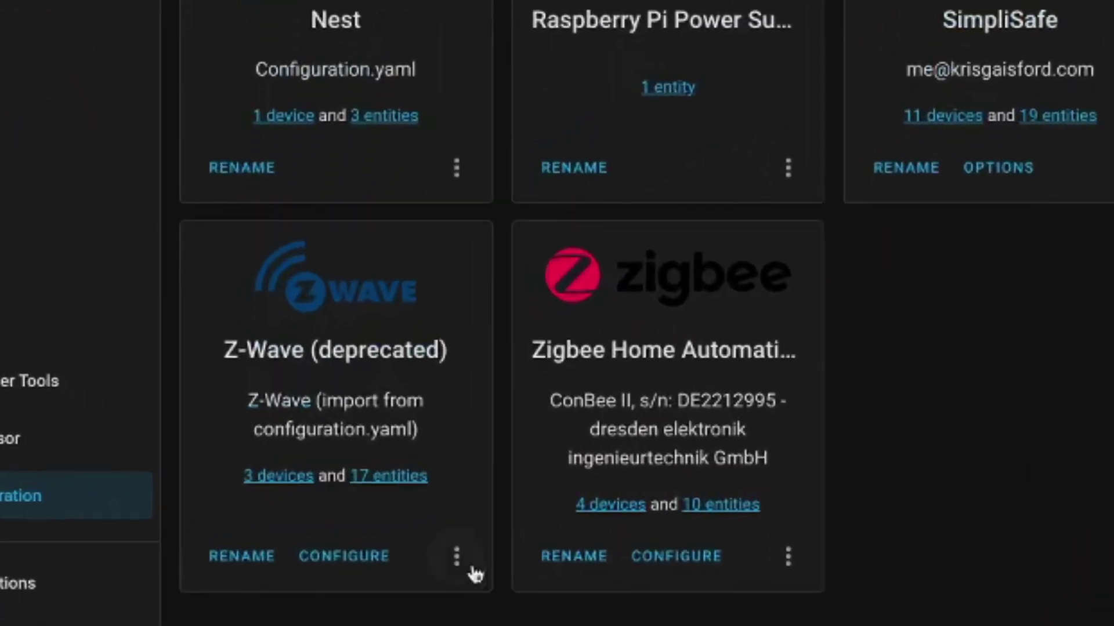
pyautogui.click(362, 518)
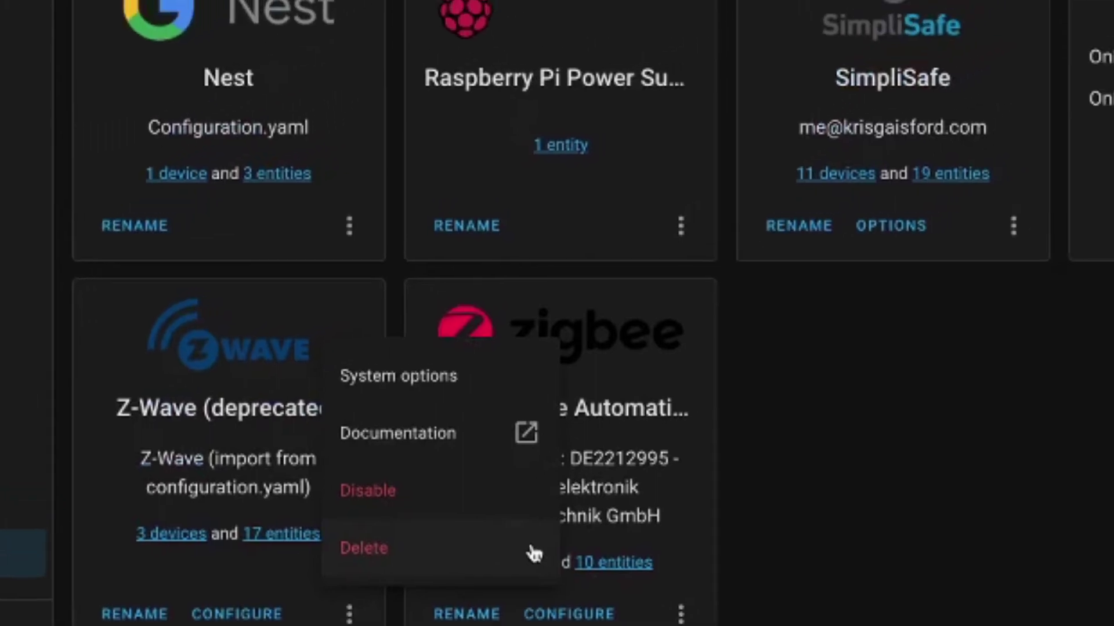
pyautogui.click(645, 494)
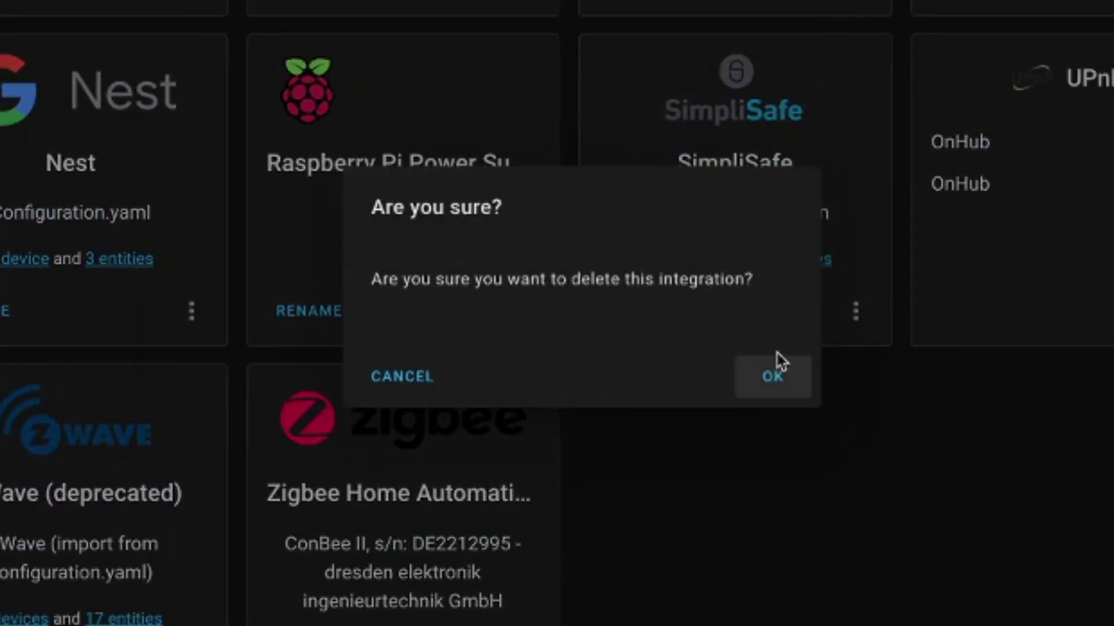
pyautogui.click(775, 384)
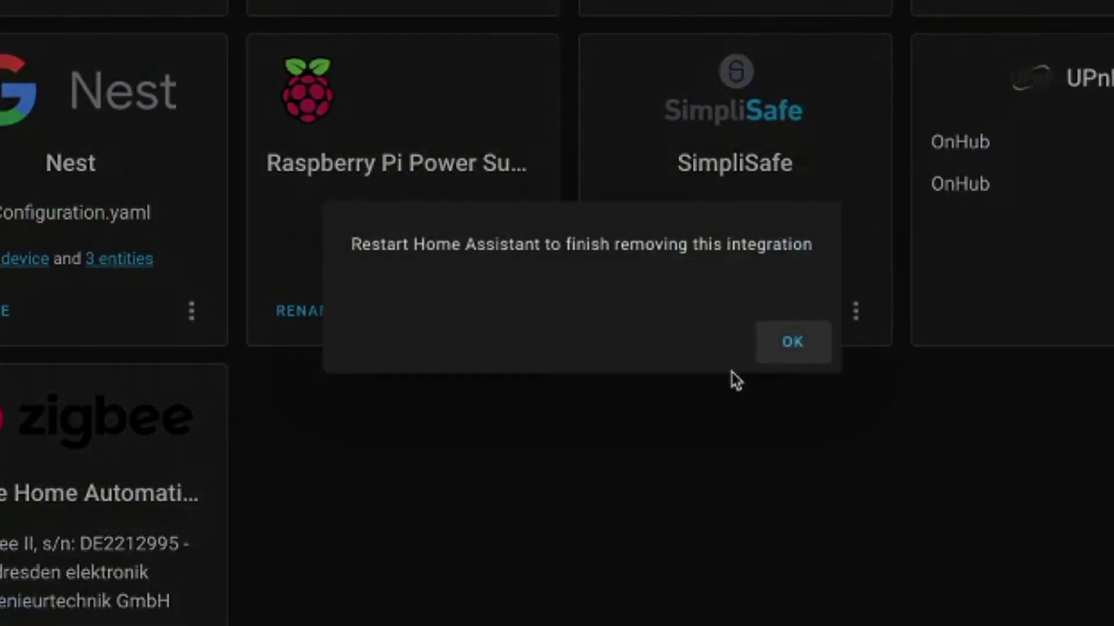
pyautogui.click(793, 342)
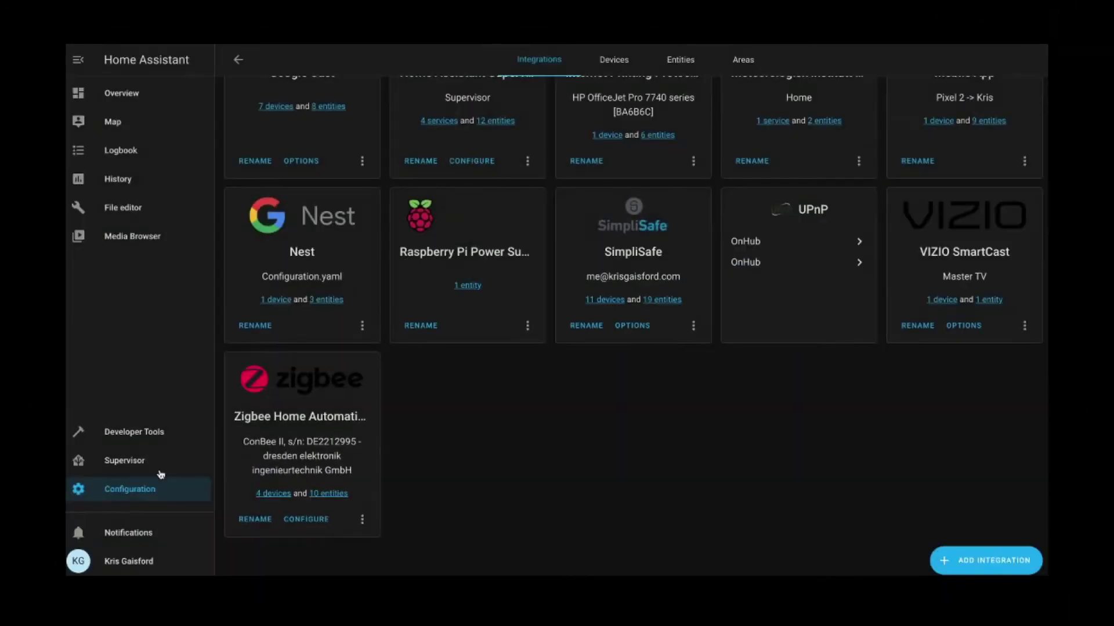
# - Check the configuration in Server Controls and restart the server
pyautogui.click(203, 489)
pyautogui.scroll(-7, 555, 428)
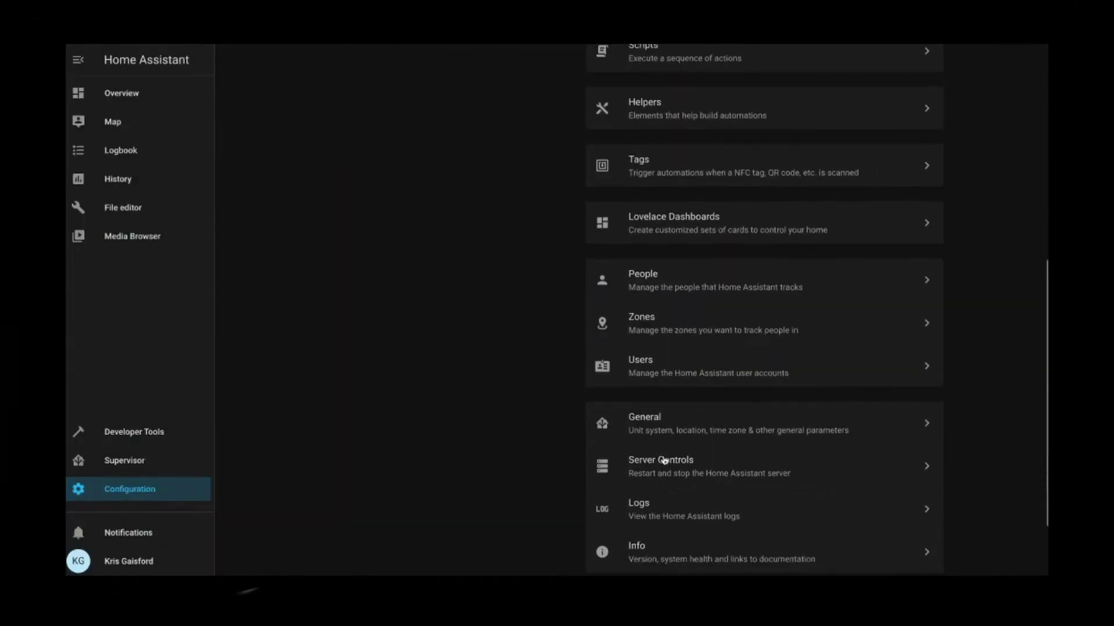
pyautogui.click(664, 462)
pyautogui.click(767, 251)
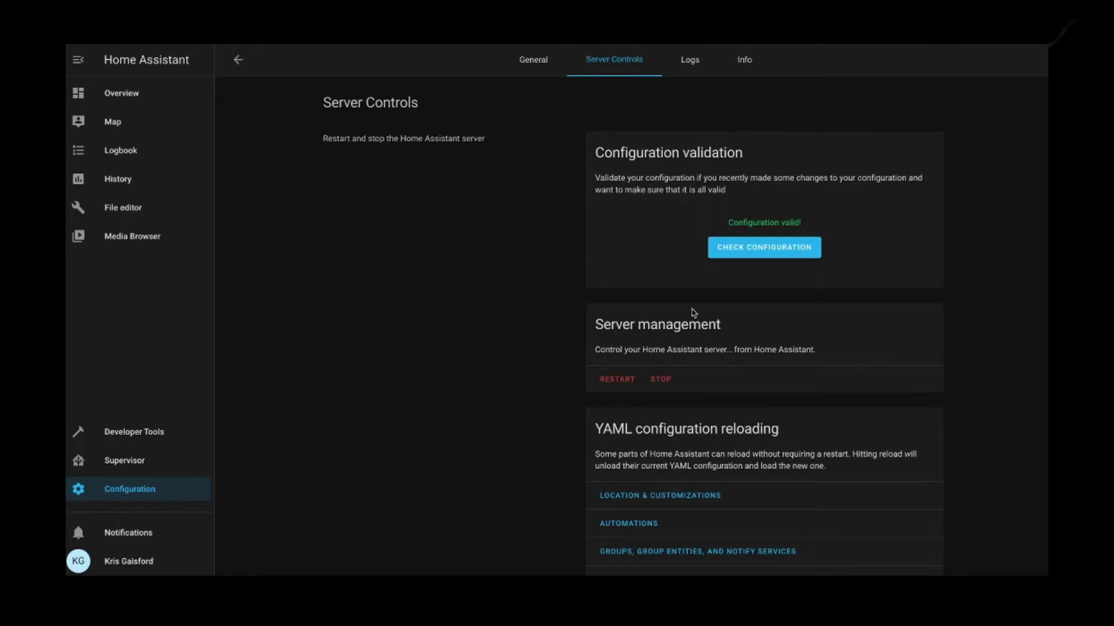
pyautogui.click(613, 380)
pyautogui.click(648, 357)
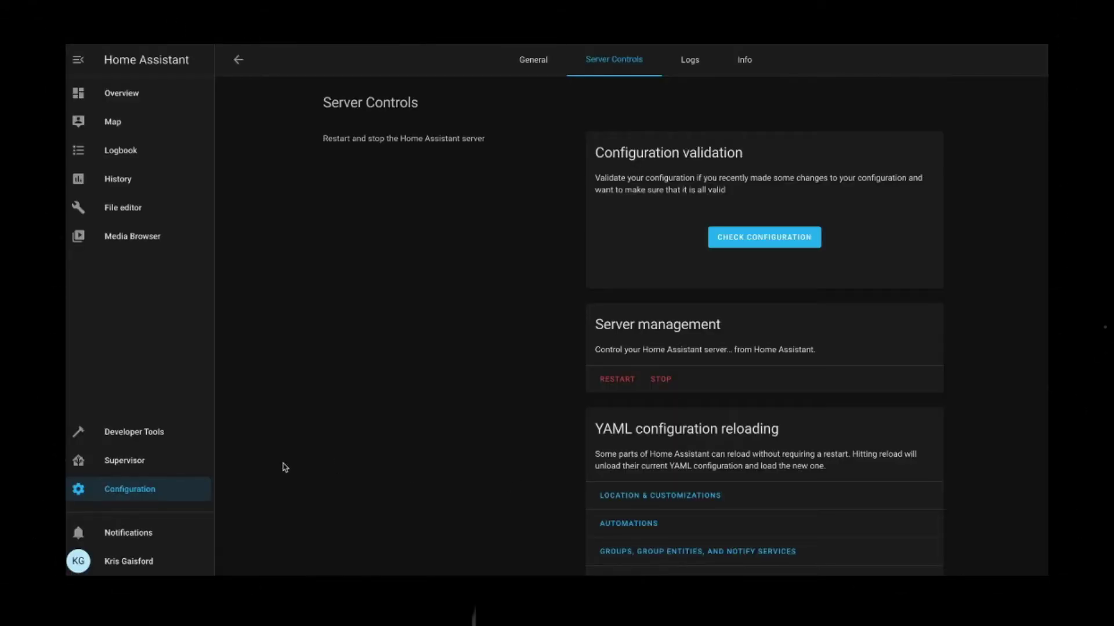
# - Install the Z-Wave JS add-on from the add-on store and turn on Auto update
pyautogui.click(187, 460)
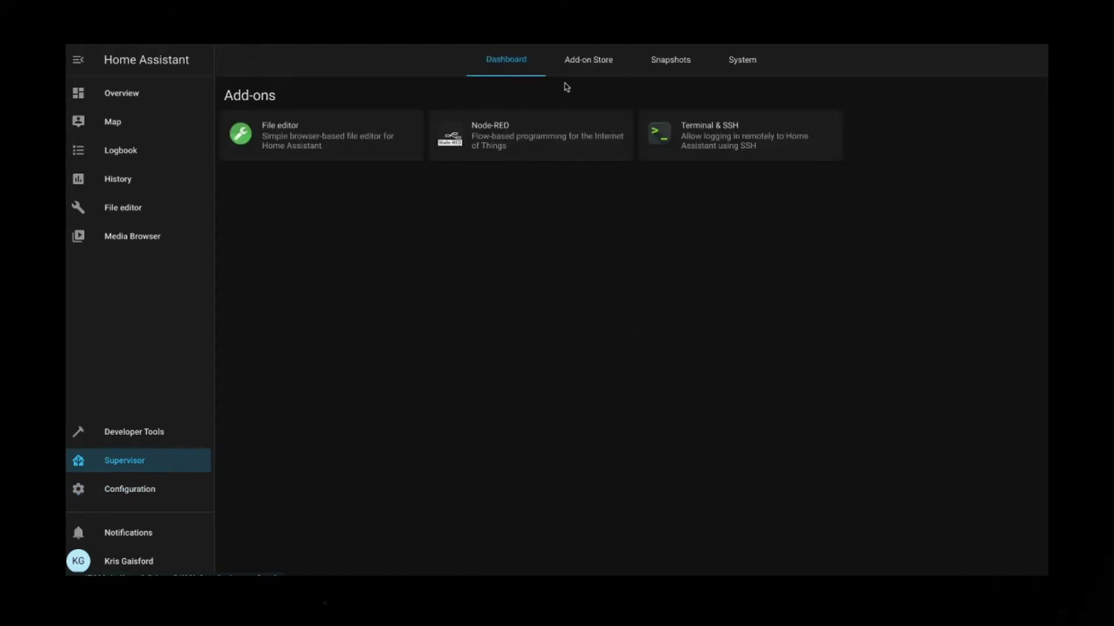
pyautogui.click(571, 63)
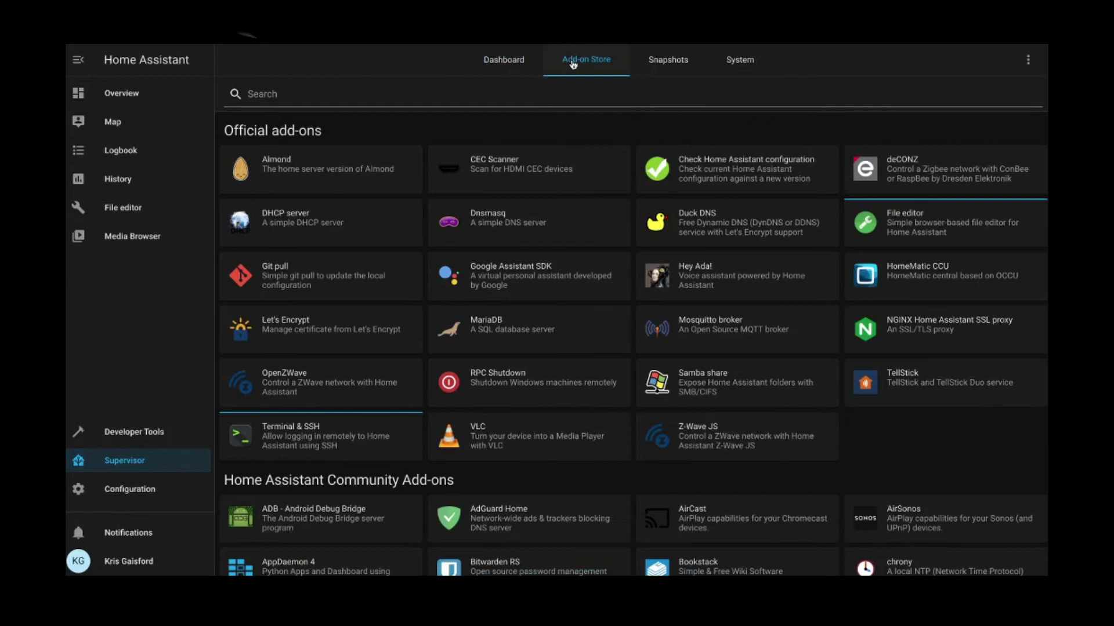
pyautogui.click(719, 458)
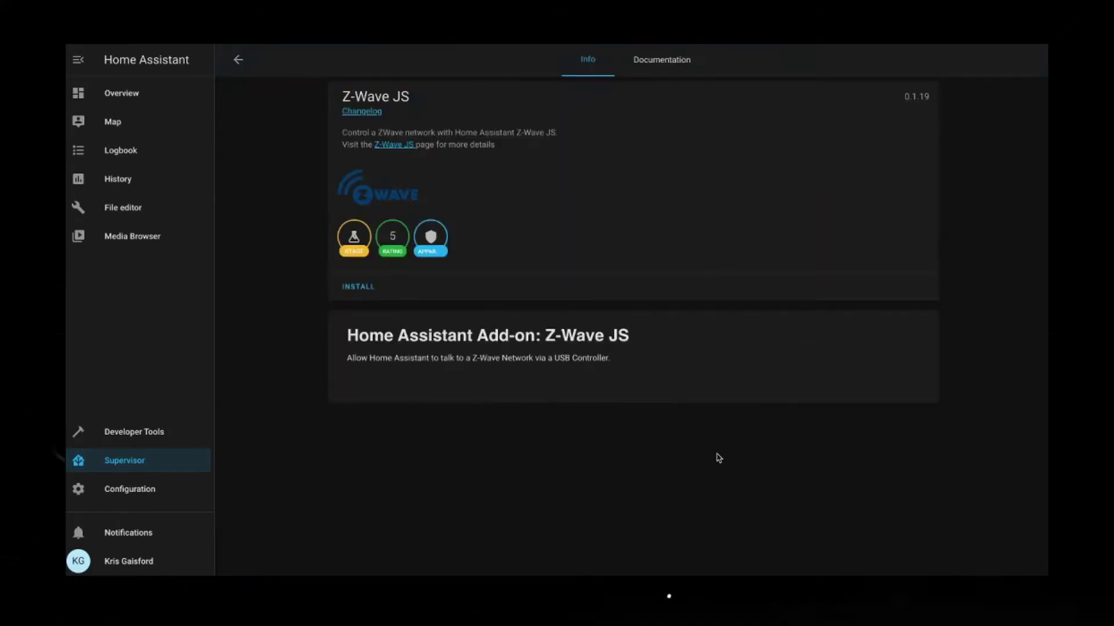
pyautogui.click(360, 288)
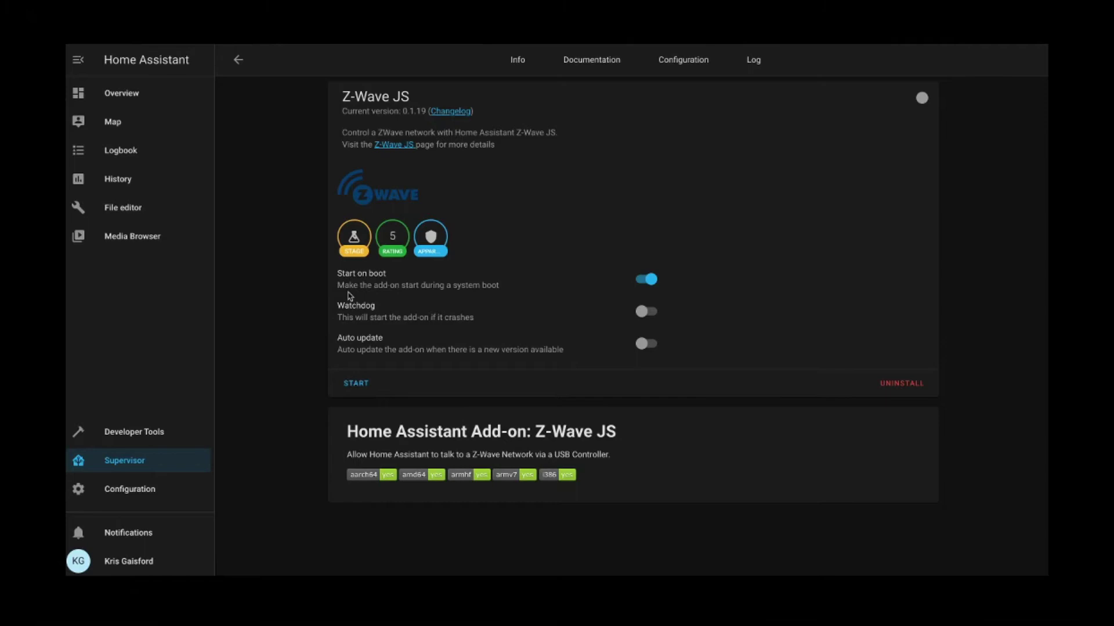
pyautogui.click(647, 355)
# - Select the old network_key hex value on line 18 of configuration.yaml
pyautogui.click(694, 63)
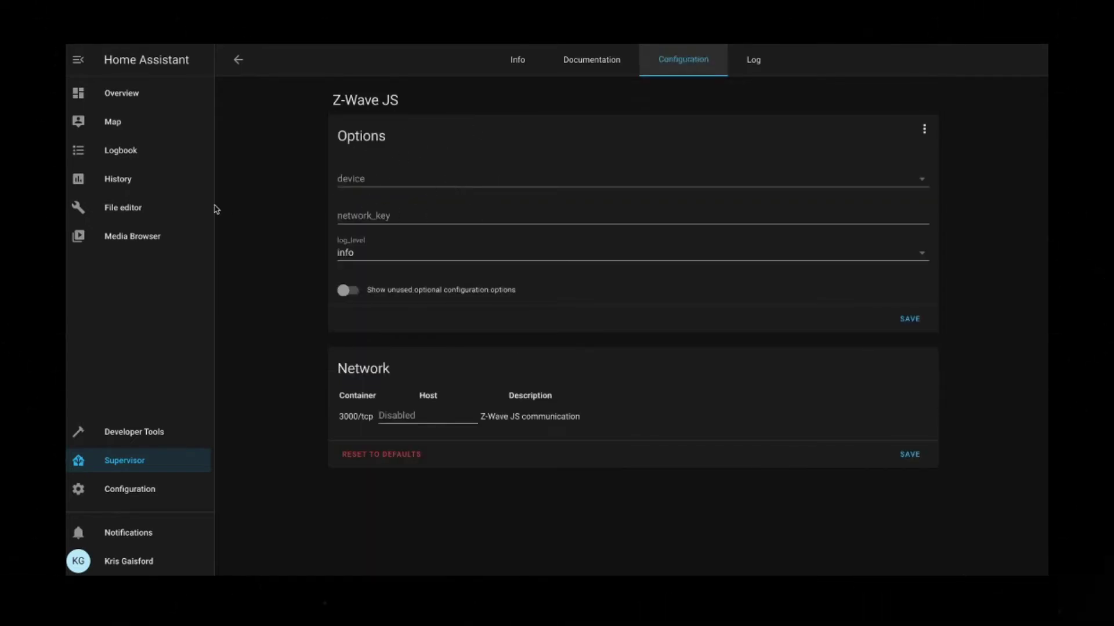
pyautogui.click(187, 210)
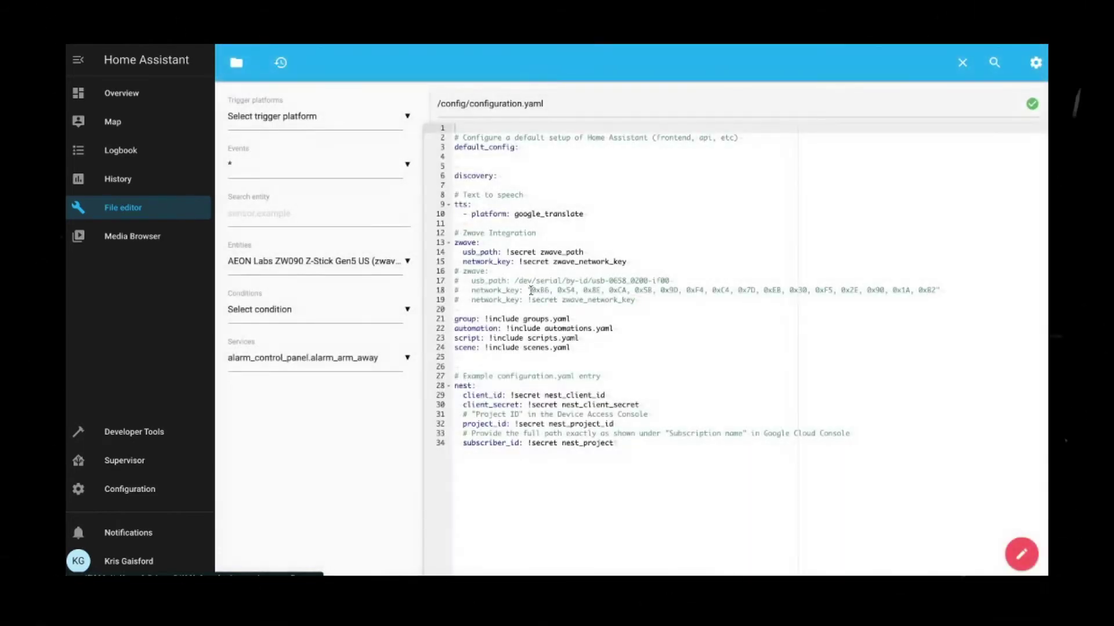
pyautogui.moveTo(530, 290); pyautogui.dragTo(939, 290)
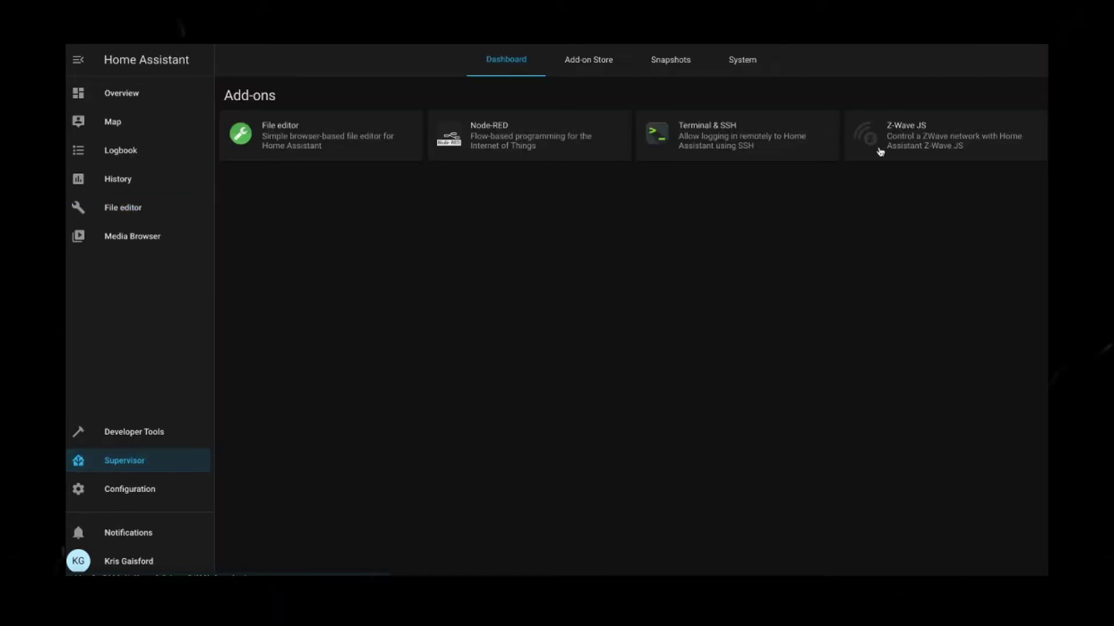
# - Set the Z-Wave JS device to /dev/serial/by-id/usb-0658_0200-if00 and paste the old network key
pyautogui.click(880, 152)
pyautogui.click(678, 55)
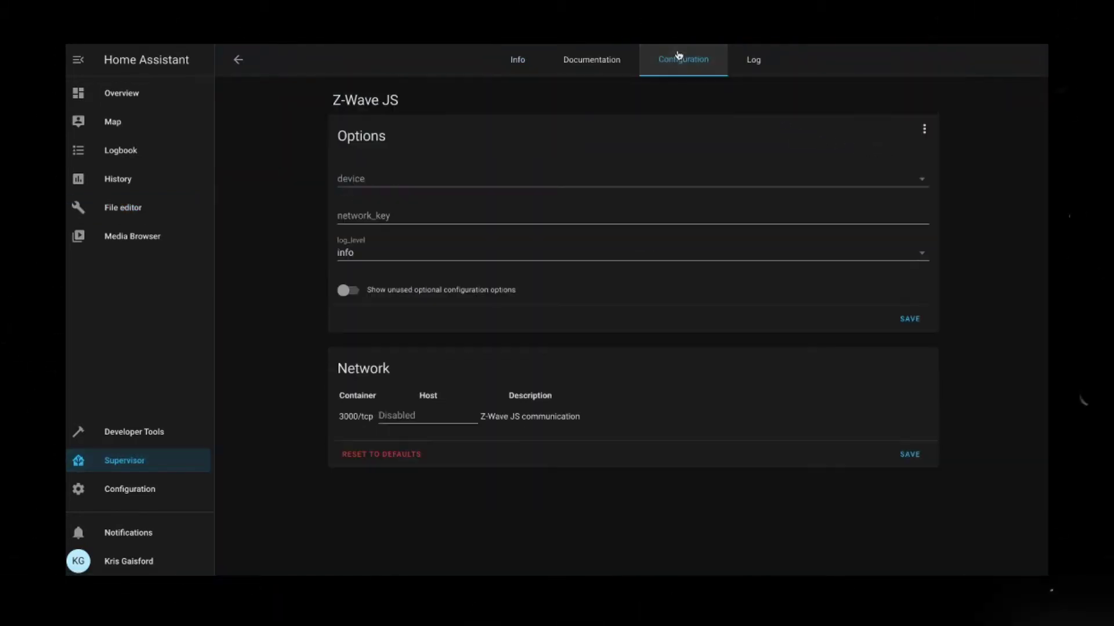
pyautogui.click(395, 177)
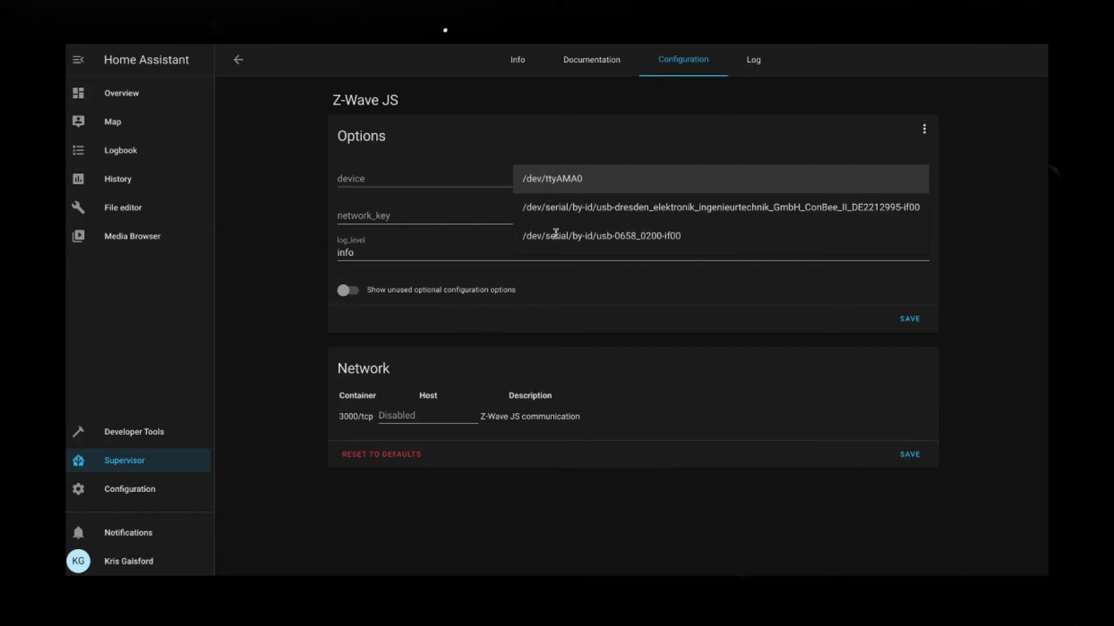
pyautogui.click(652, 241)
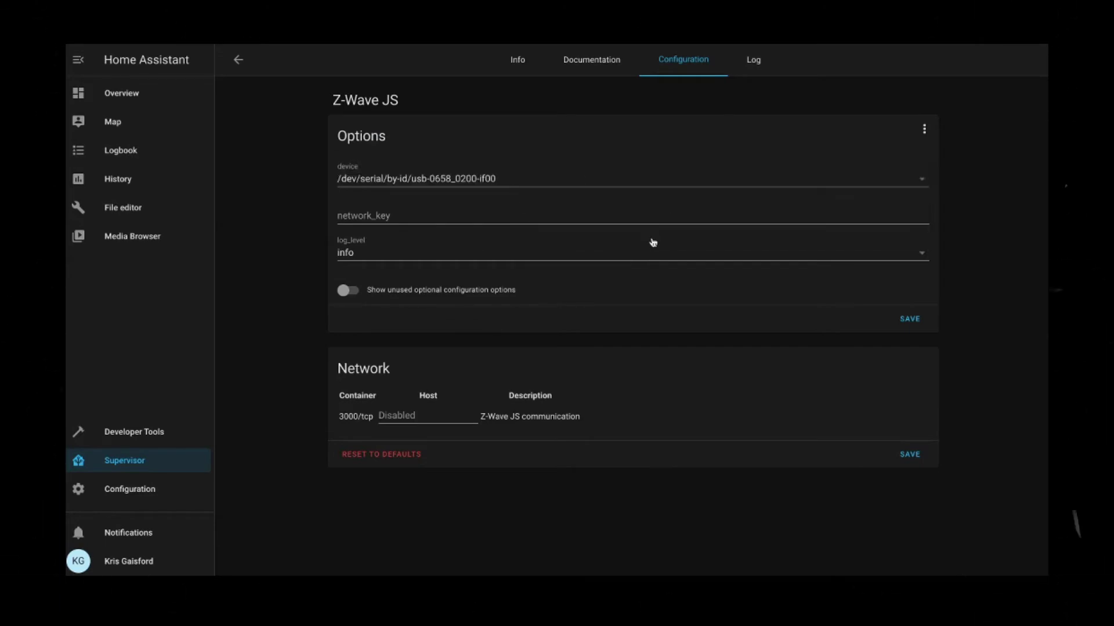
pyautogui.click(435, 216)
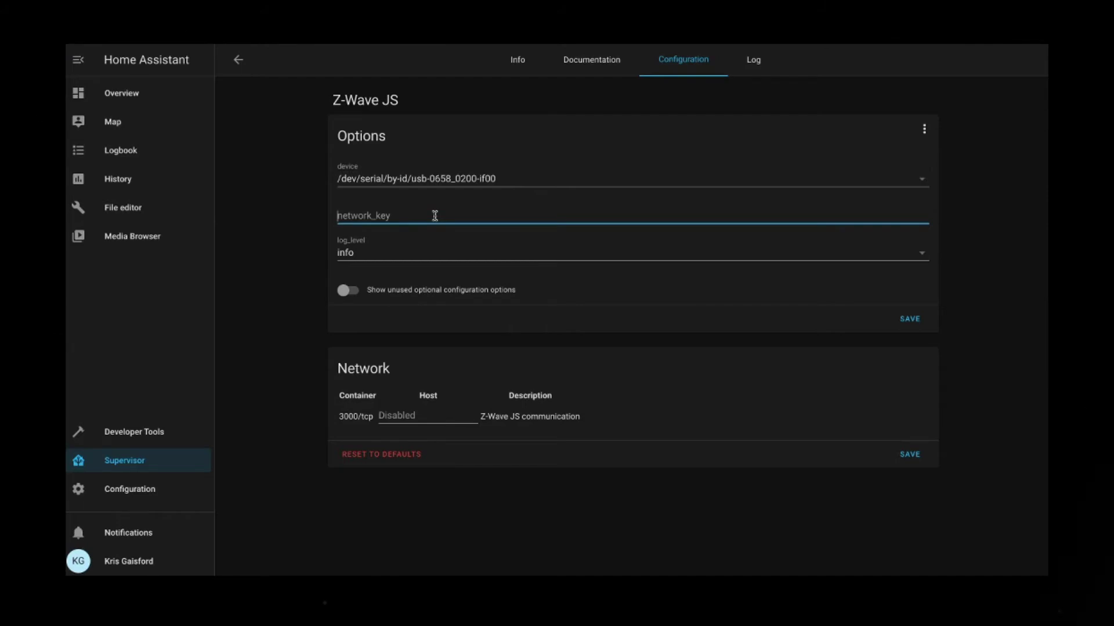
pyautogui.hotkey('ctrl', 'v')
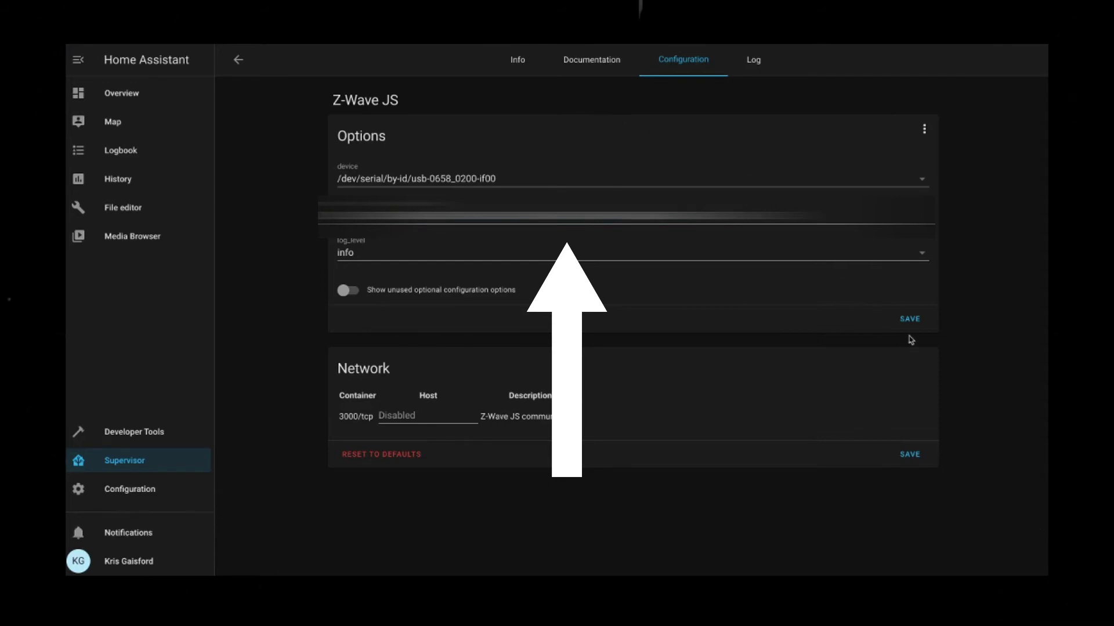
# - Save the Z-Wave JS options, start the add-on, and view its log showing successful discovery
pyautogui.click(918, 322)
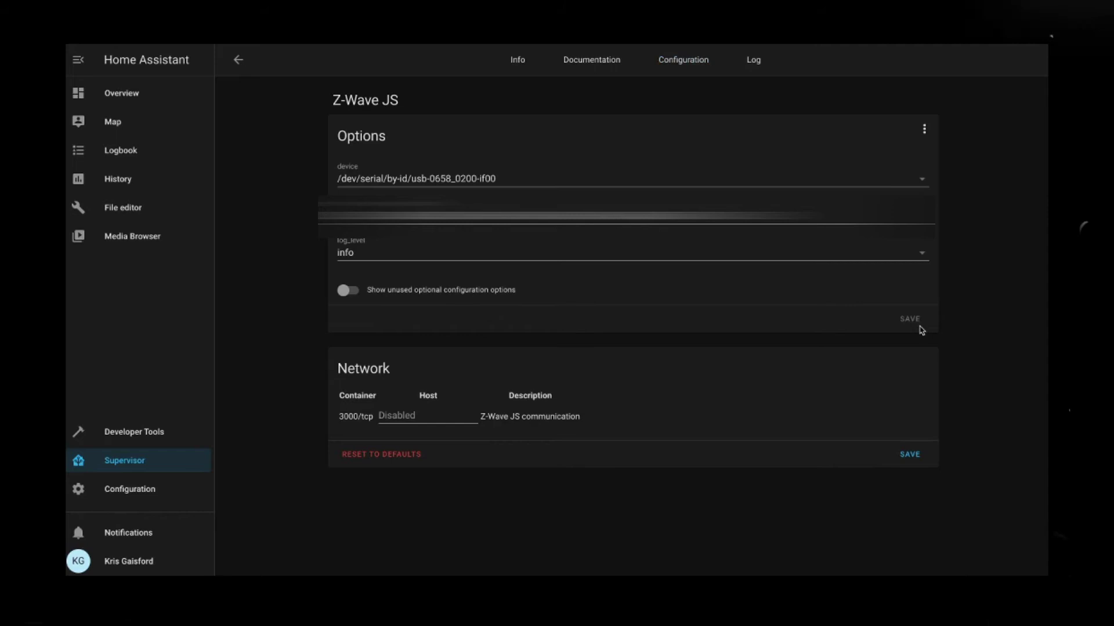
pyautogui.click(517, 60)
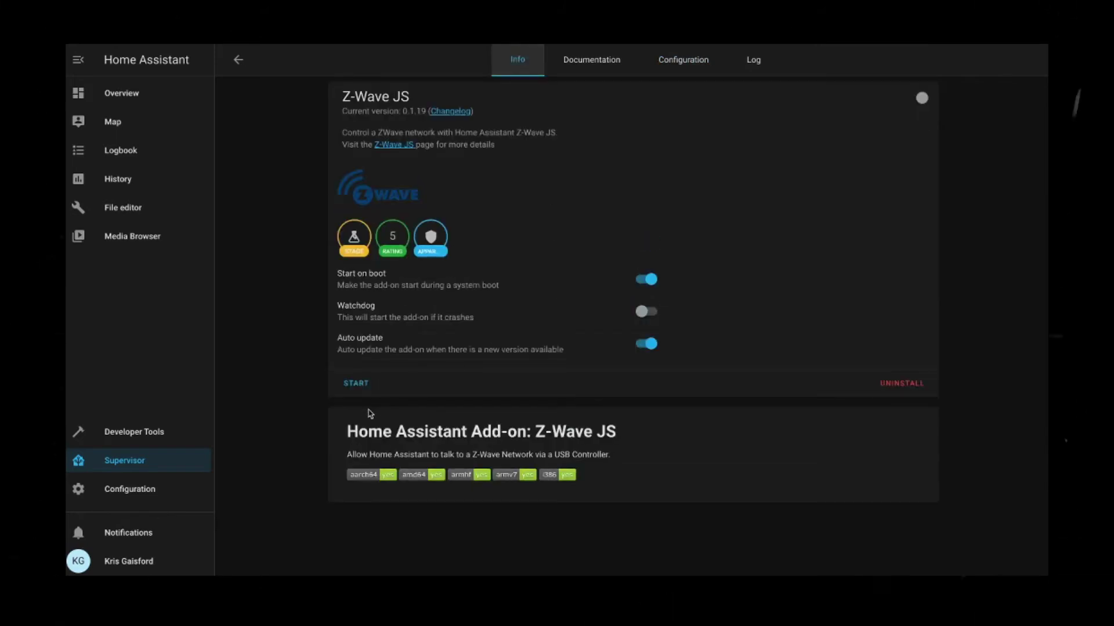
pyautogui.click(356, 383)
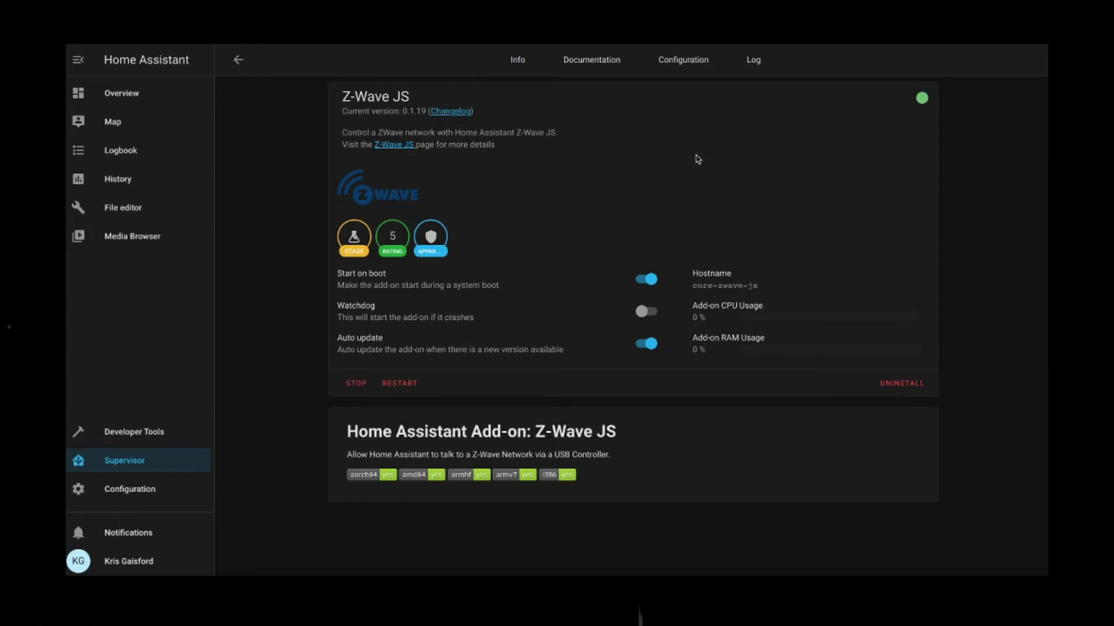
pyautogui.click(766, 54)
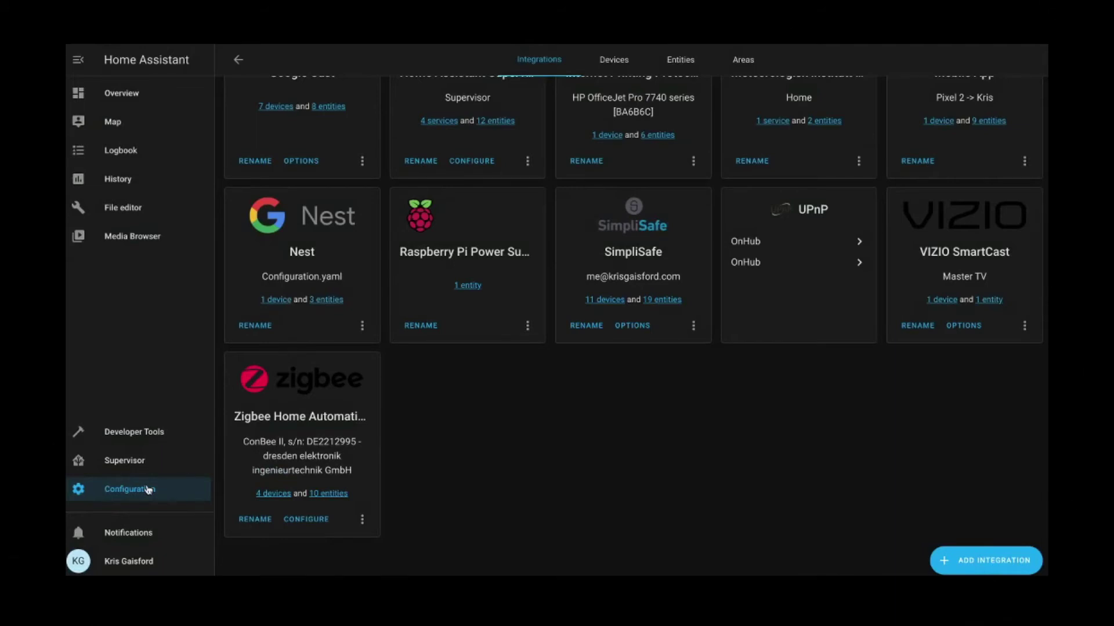
# - Check the configuration, restart the server, then begin configuring the discovered Z-Wave JS integration
pyautogui.click(146, 490)
pyautogui.scroll(-6, 551, 427)
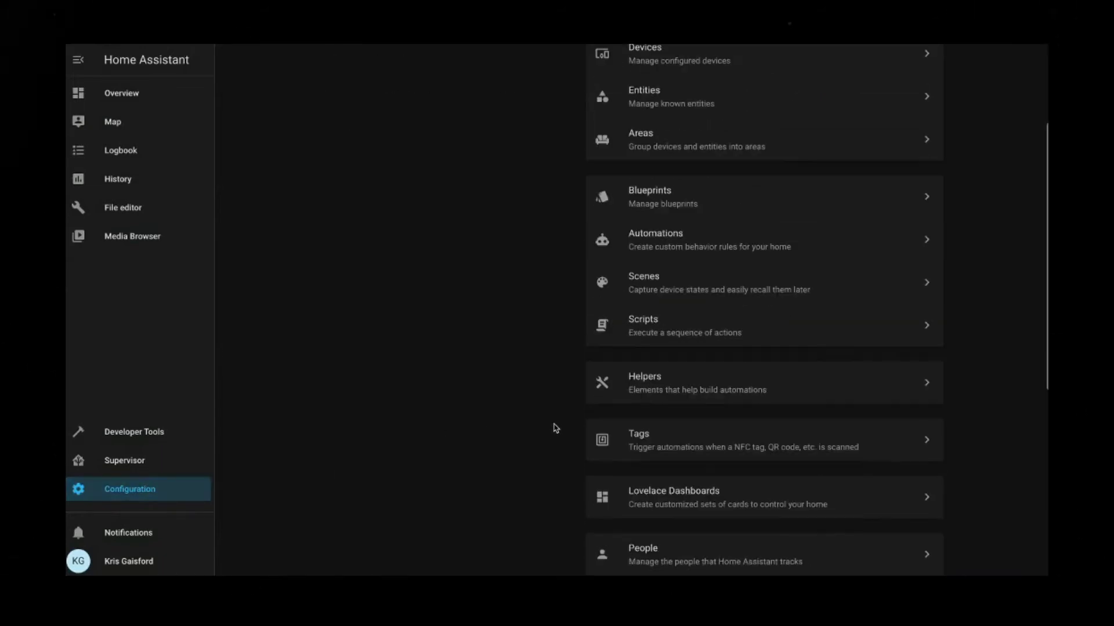
pyautogui.click(671, 456)
pyautogui.click(764, 254)
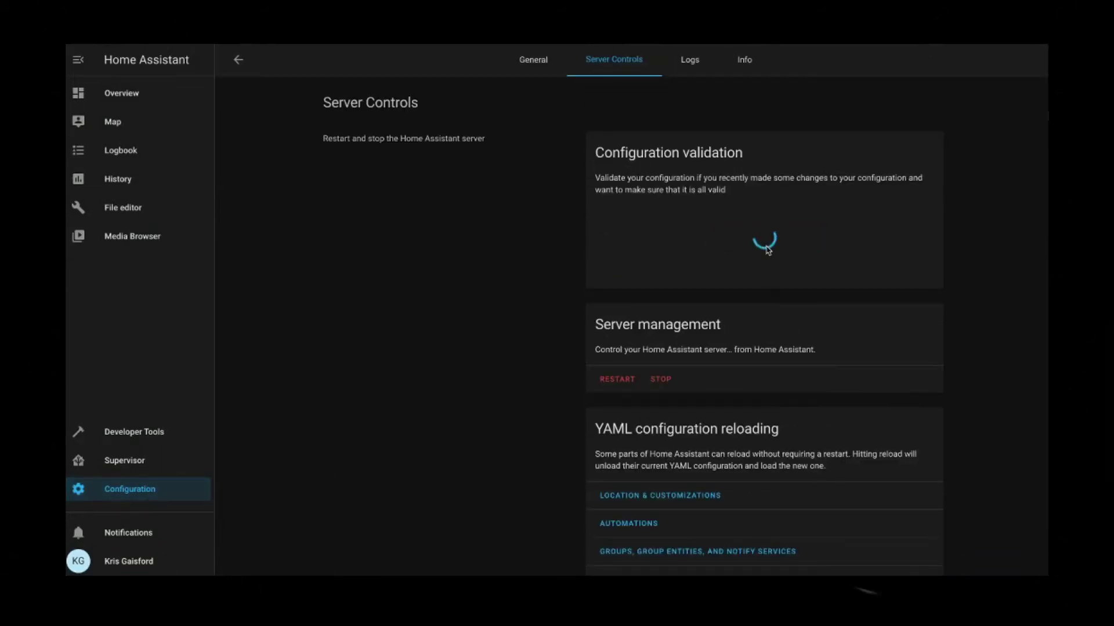
pyautogui.click(614, 382)
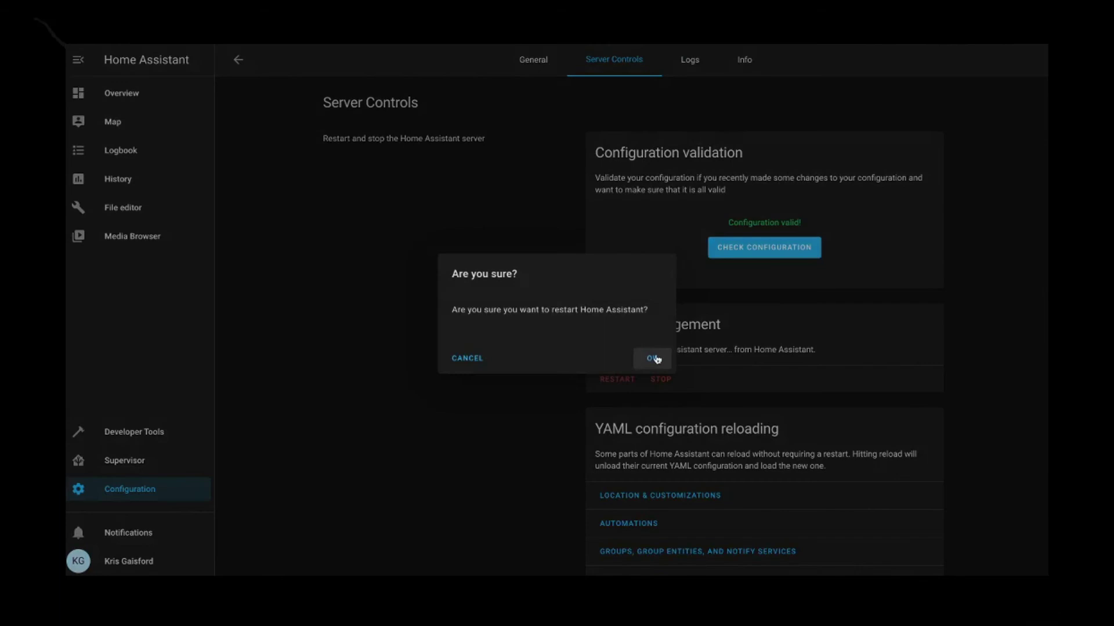
pyautogui.click(650, 357)
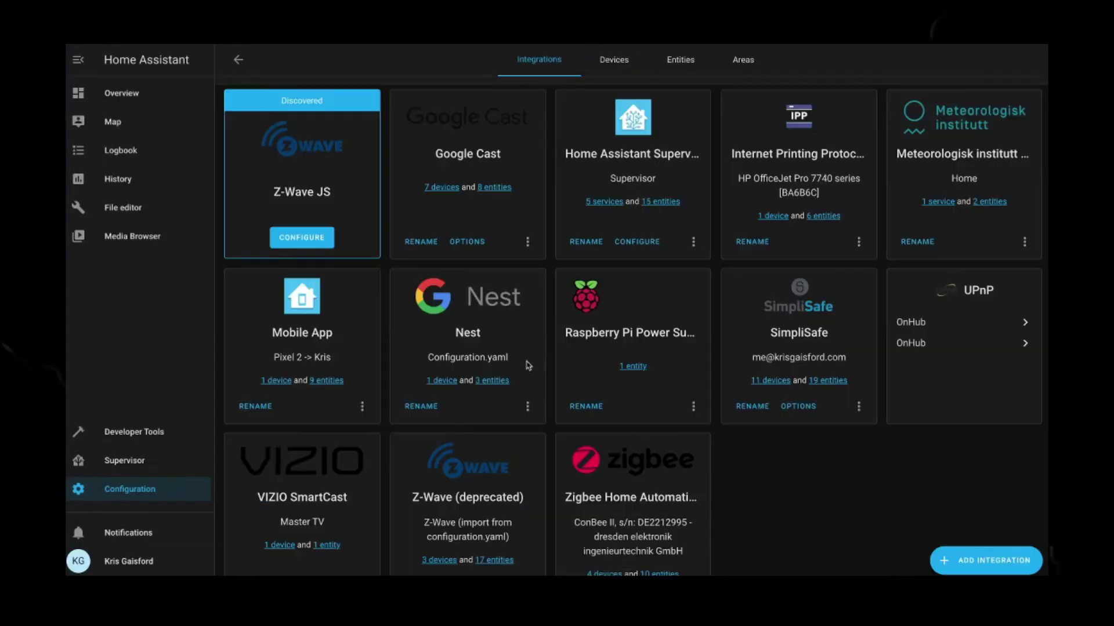
pyautogui.click(301, 238)
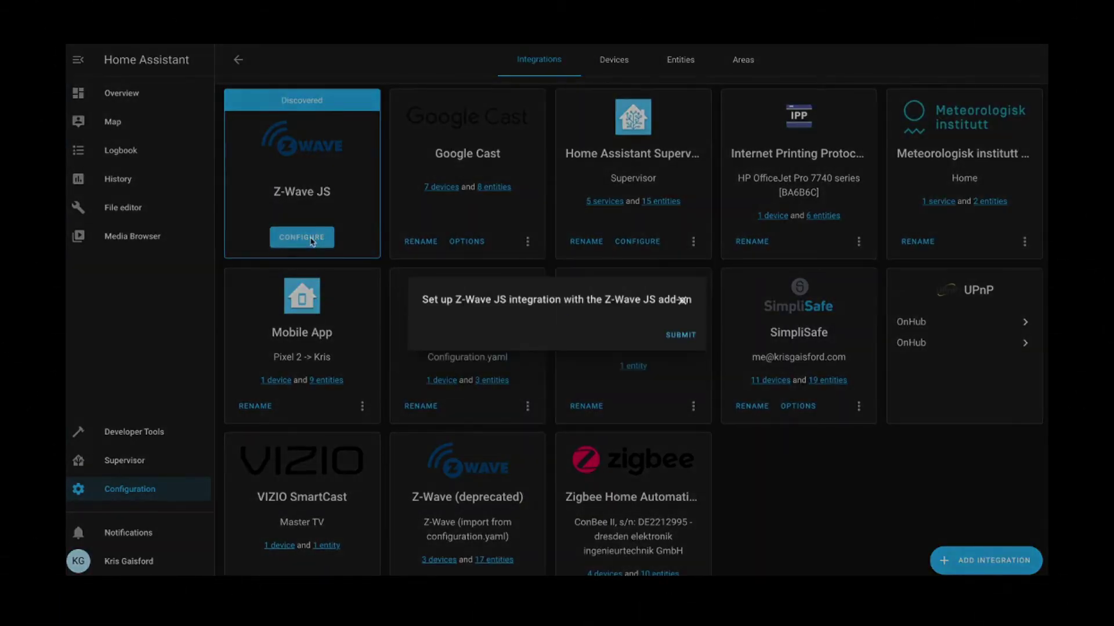
# - Submit the Z-Wave JS setup dialog and finish, adding the integration with 4 devices
pyautogui.click(682, 335)
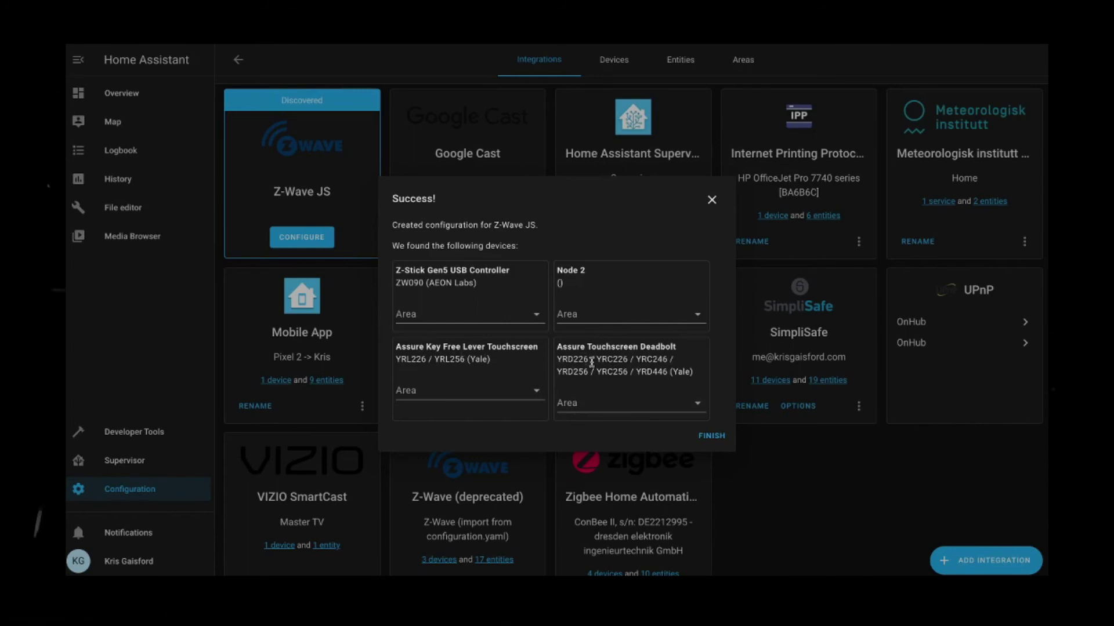
pyautogui.click(712, 436)
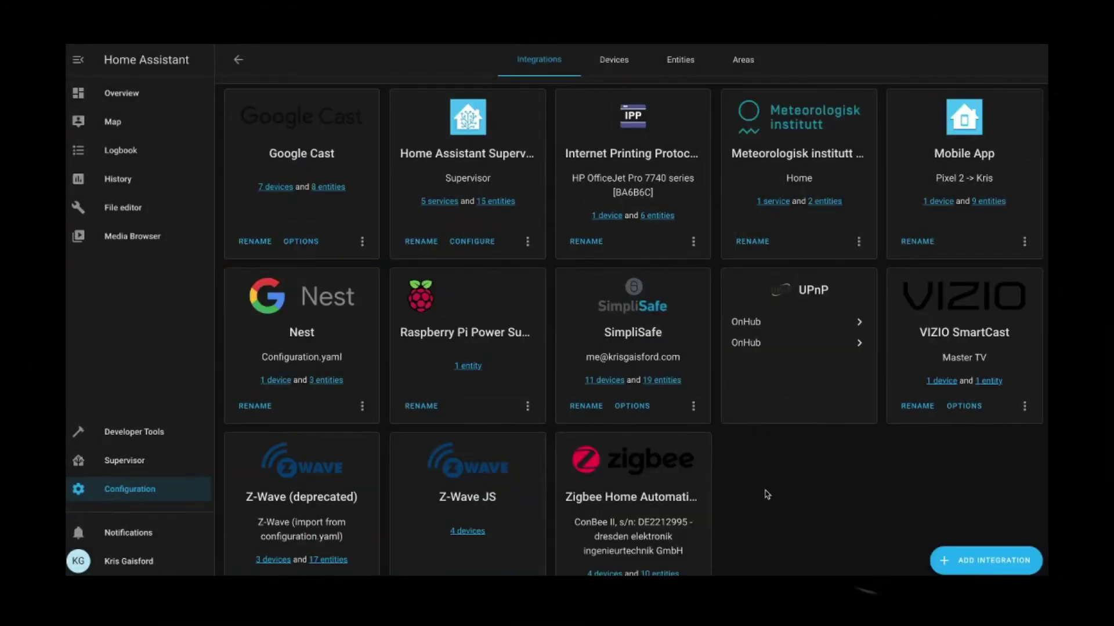
# - Scroll the Integrations page to the Z-Wave JS card showing 4 devices and 30 entities
pyautogui.scroll(-1, 356, 298)
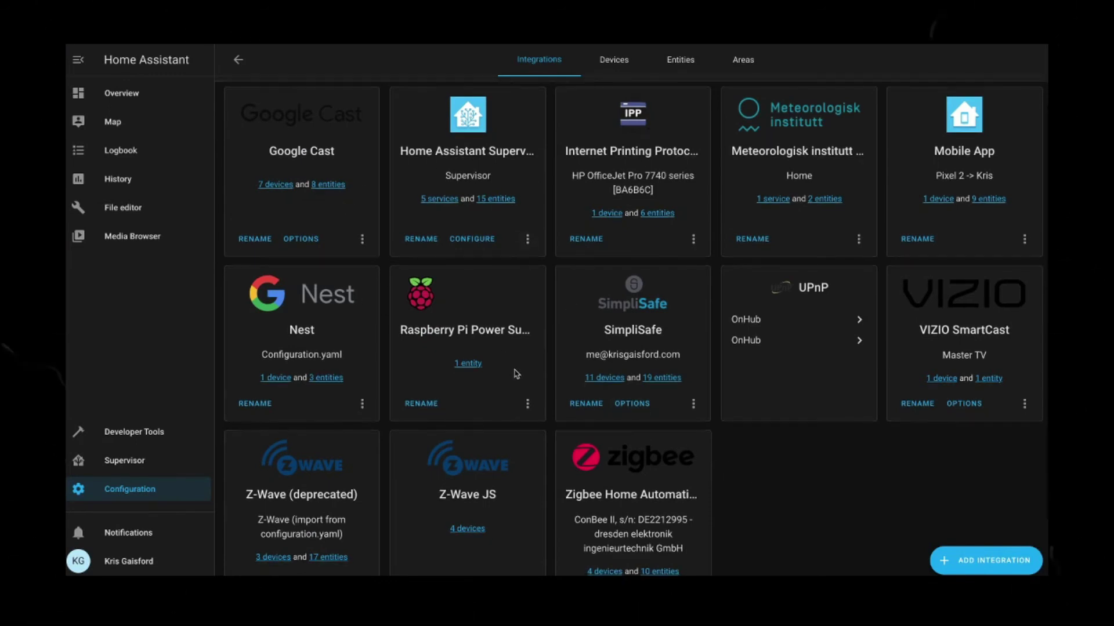
pyautogui.scroll(1, 516, 374)
pyautogui.scroll(-3, 516, 375)
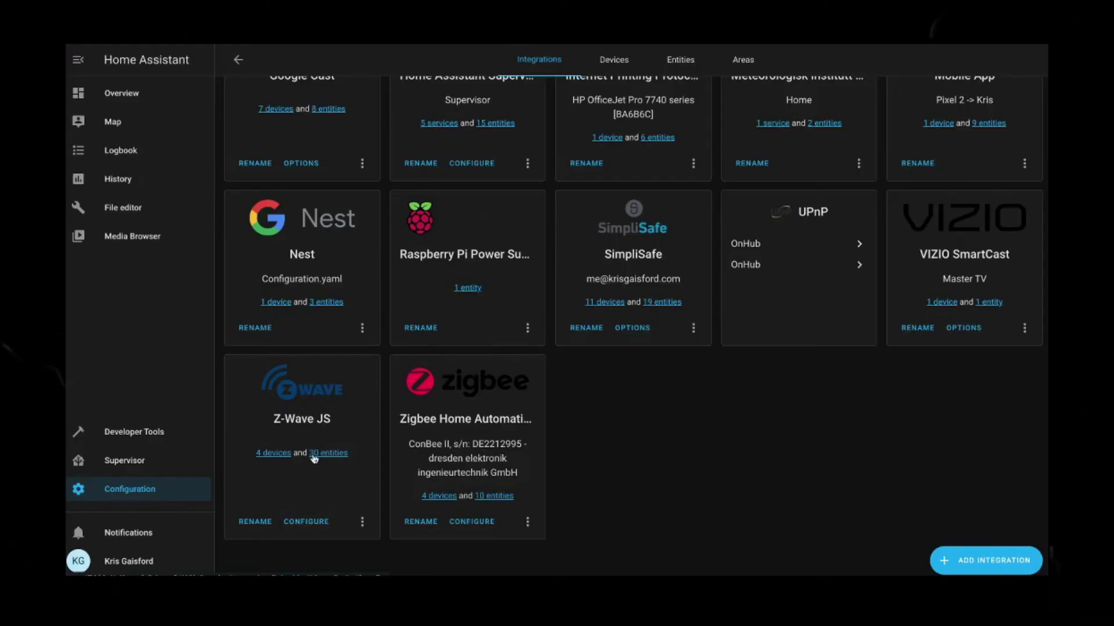
# - Rename the Assure Touchscreen Deadbolt lock entity to 'Front Door'
pyautogui.click(325, 455)
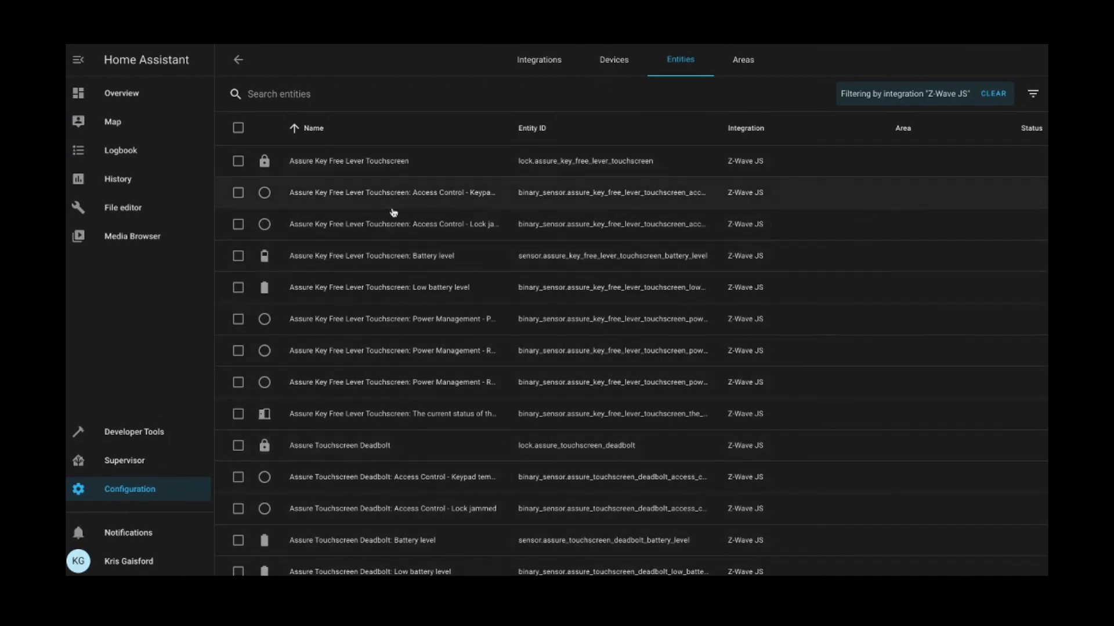
pyautogui.click(368, 444)
pyautogui.click(460, 261)
pyautogui.hotkey('ctrl', 'a')
pyautogui.write('F')
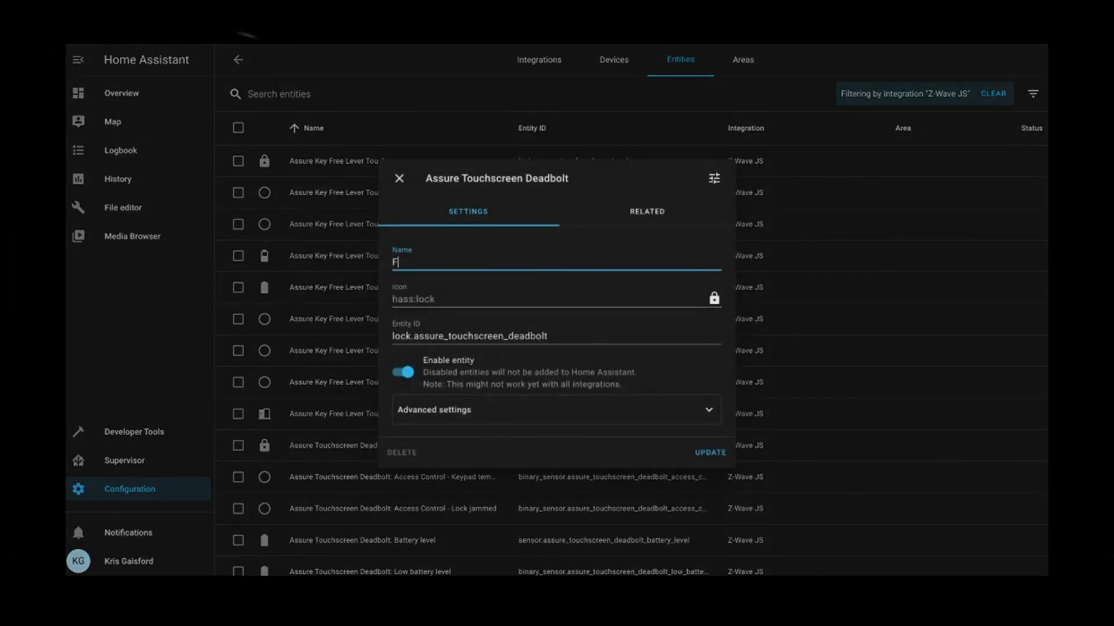
pyautogui.write('ront Door')
pyautogui.click(710, 453)
# - Rename the Assure Key Free Lever Touchscreen lock entity to 'Garage Door'
pyautogui.click(336, 161)
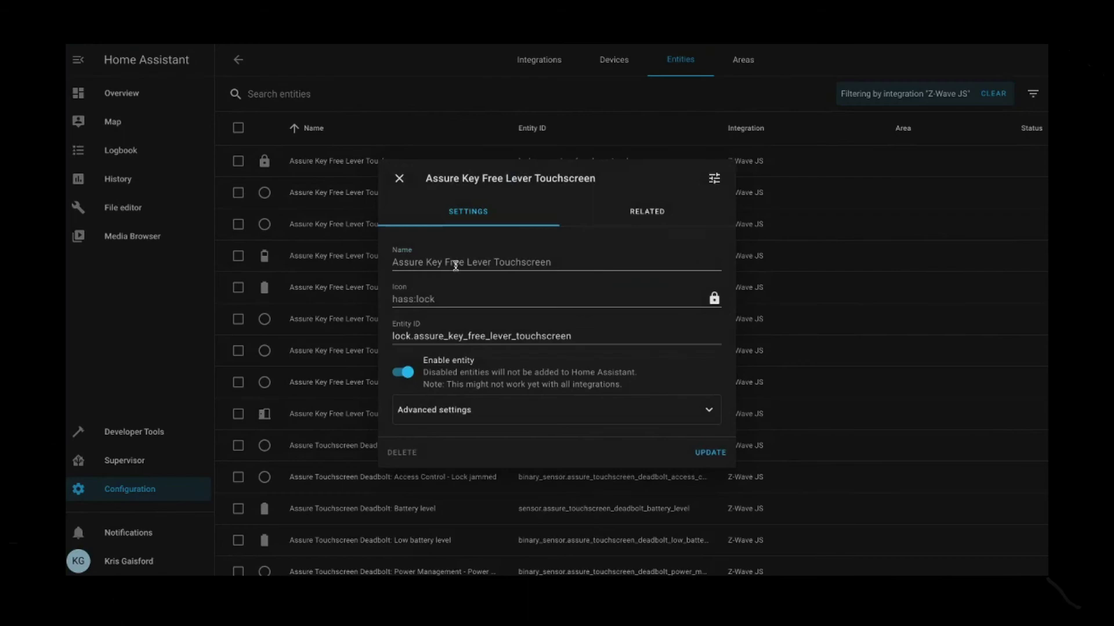
pyautogui.click(455, 266)
pyautogui.hotkey('ctrl', 'a')
pyautogui.write('Garage')
pyautogui.click(709, 453)
pyautogui.scroll(-5, 412, 269)
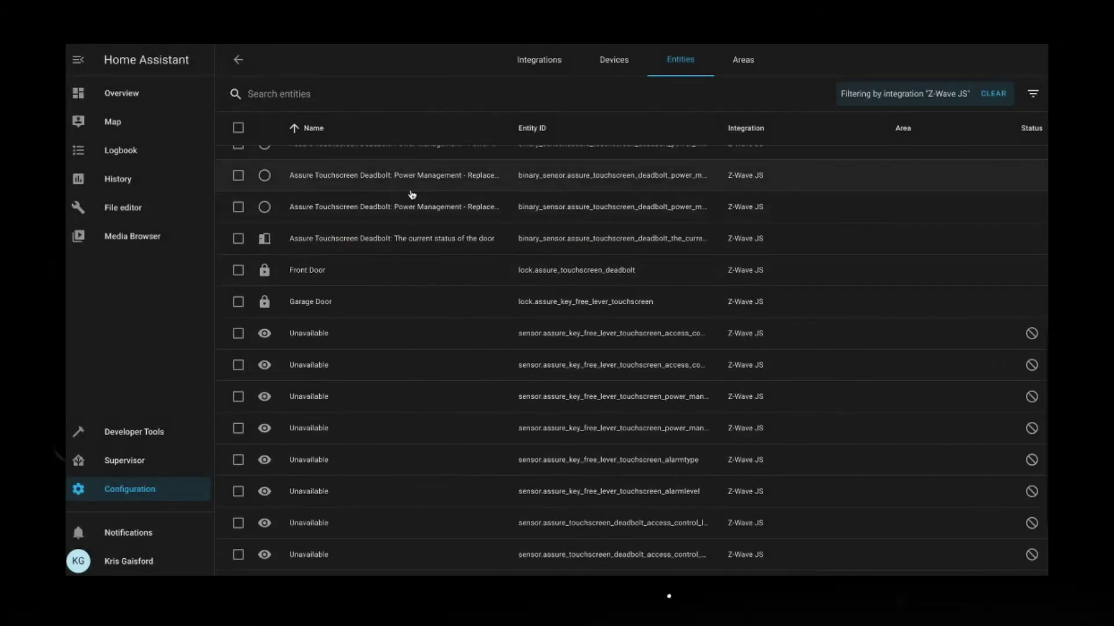
pyautogui.scroll(5, 412, 194)
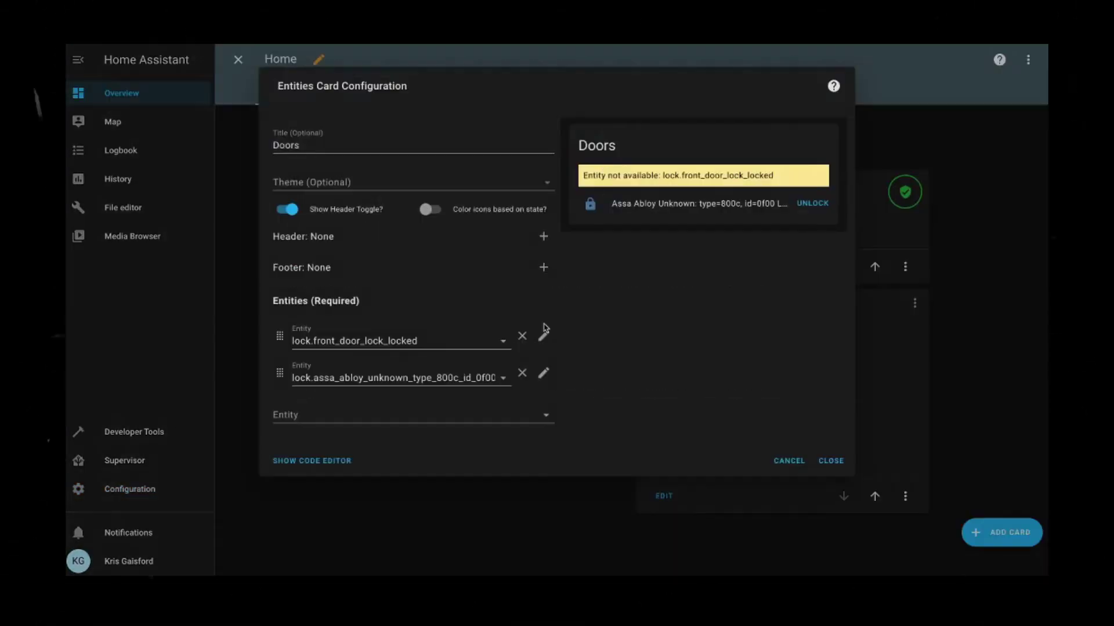
# - Swap the Doors card's two old locks for the Assa Abloy Unknown lock and Yale Key Free Touchscreen Deadbolt
pyautogui.click(520, 330)
pyautogui.click(520, 330)
pyautogui.click(474, 339)
pyautogui.write('lock')
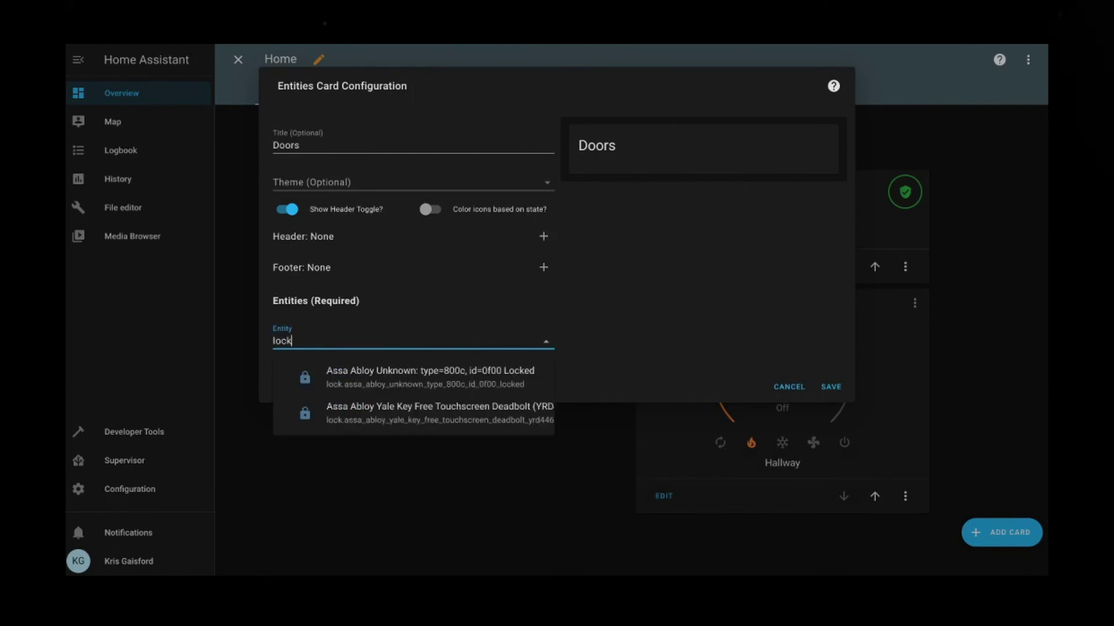
pyautogui.click(435, 395)
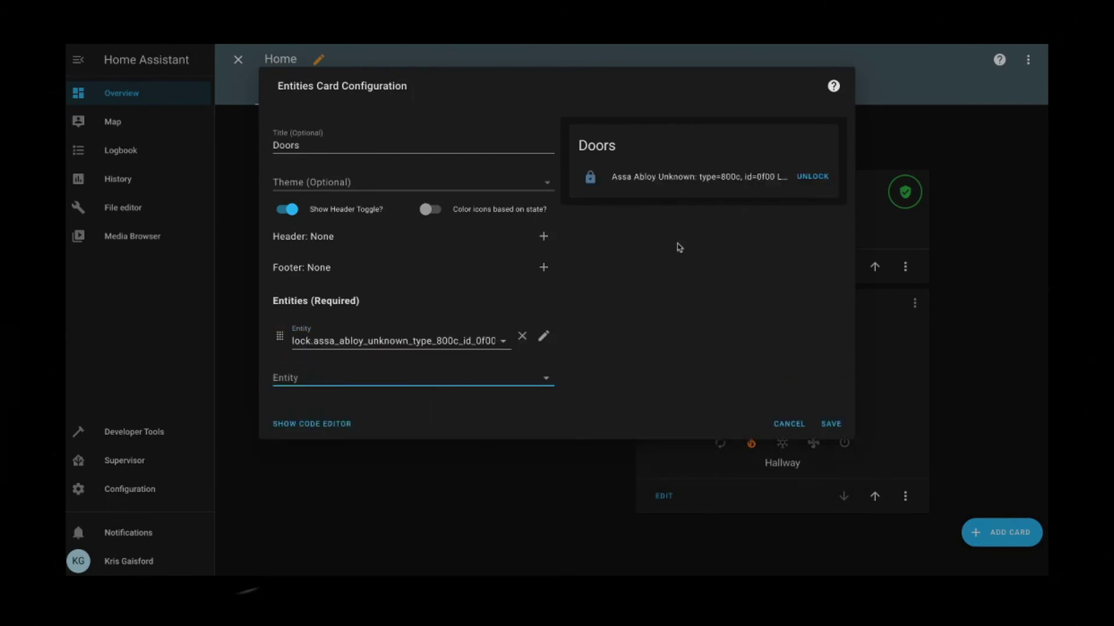
pyautogui.write('lock')
pyautogui.click(446, 448)
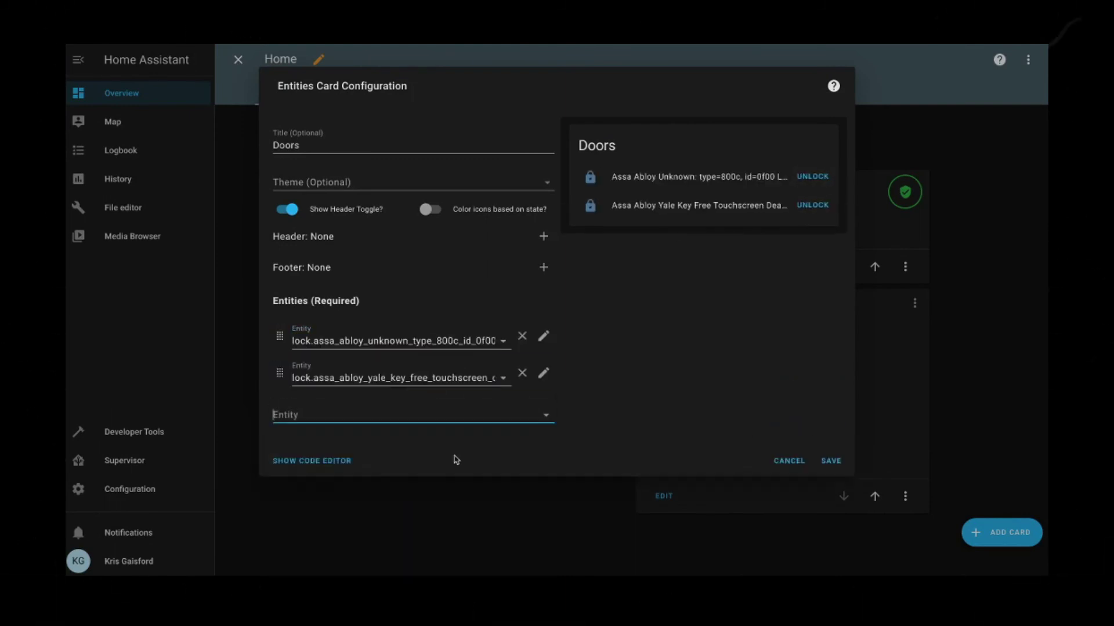
# - Test the locks from the card preview by unlocking the deadbolt and relocking the first lock
pyautogui.click(818, 214)
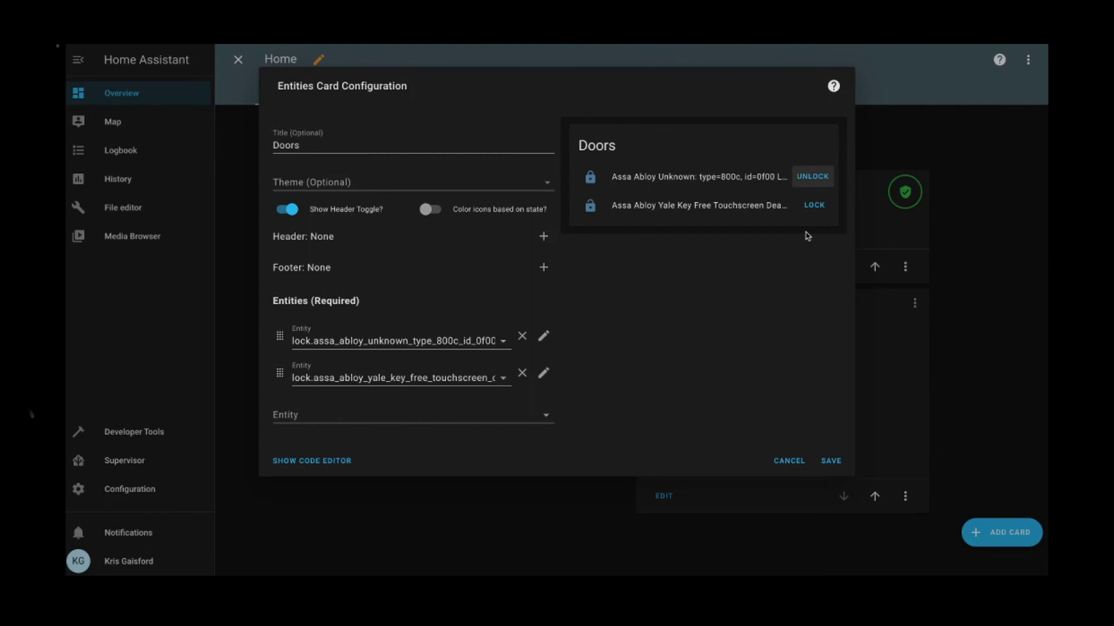
pyautogui.click(817, 181)
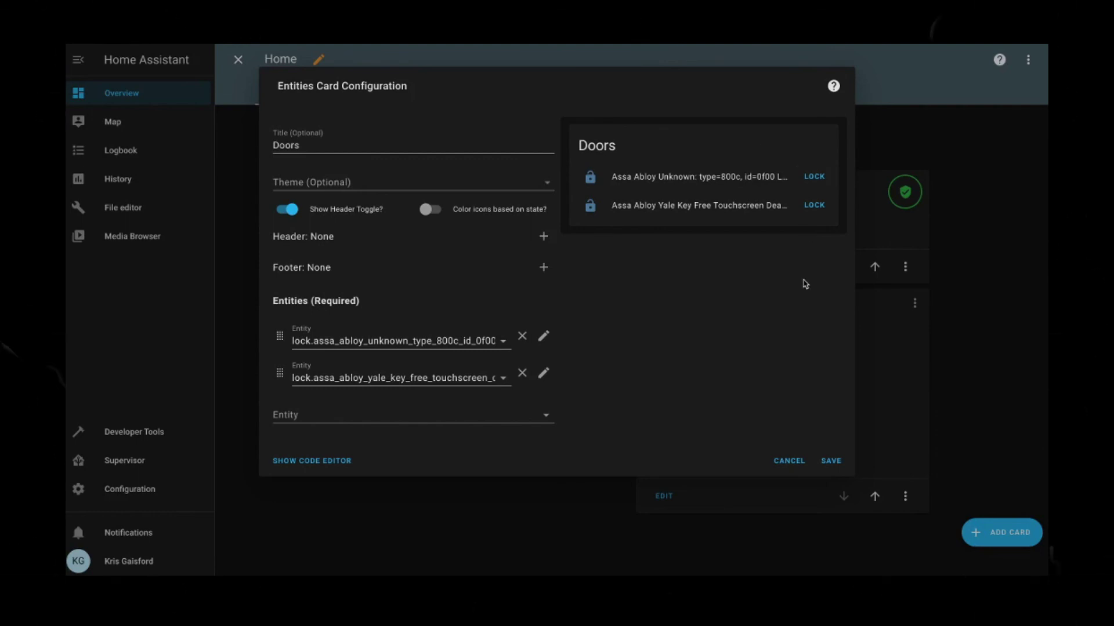
pyautogui.click(829, 185)
pyautogui.click(827, 209)
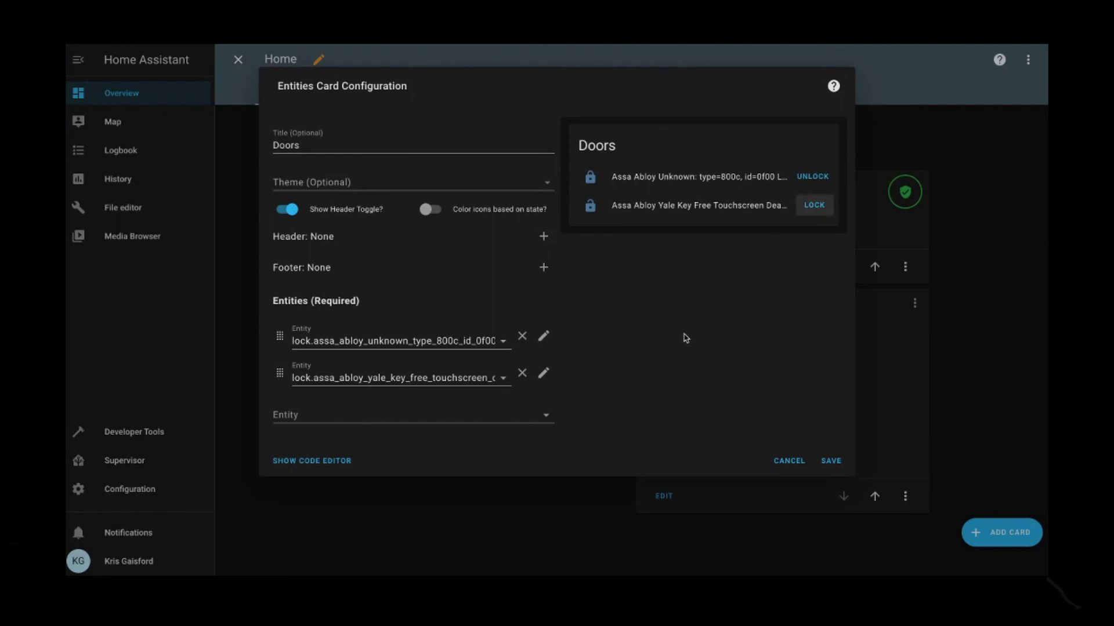